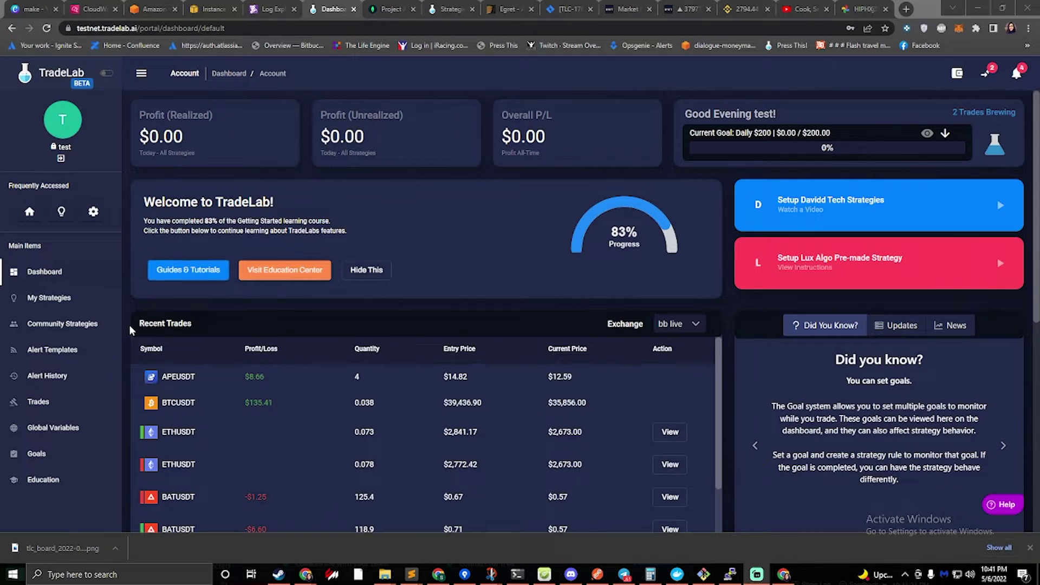
- Go to Community Strategies and scroll to the Trade Pro Template Combo card (ADAUSD, bybit, Long)
click(41, 326)
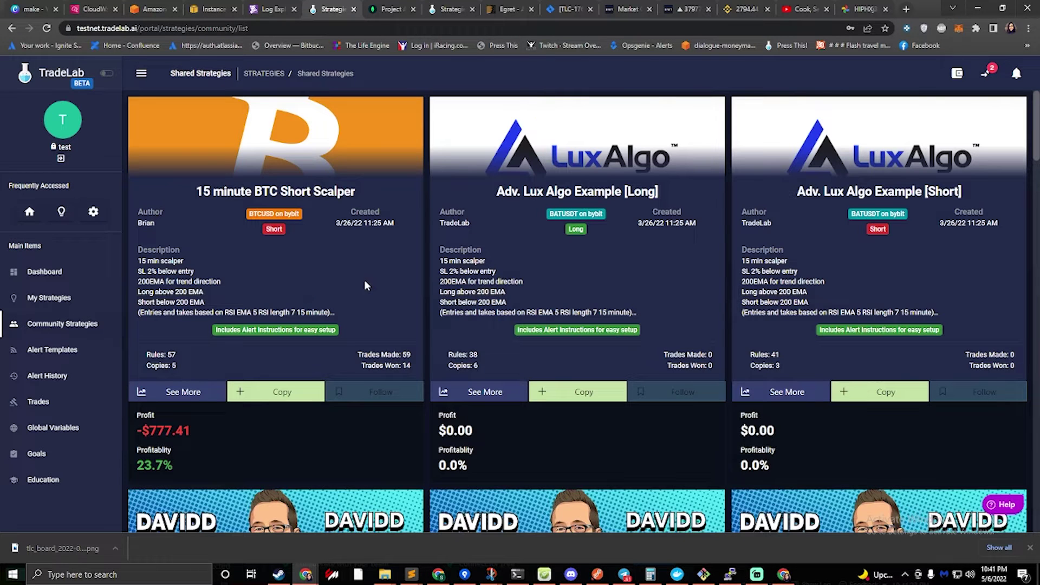
scroll(364, 280, down, 12)
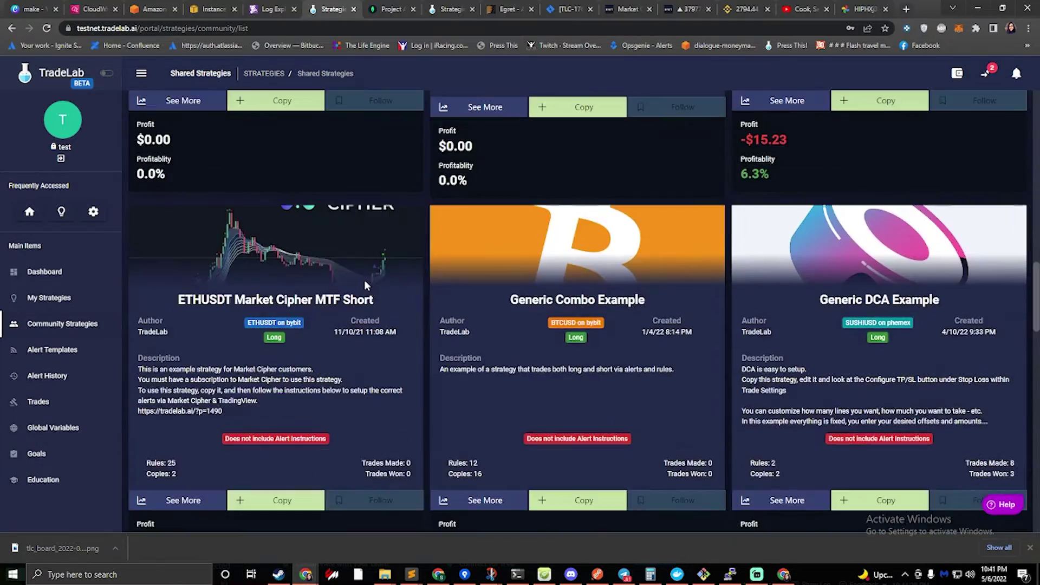
scroll(364, 280, down, 20)
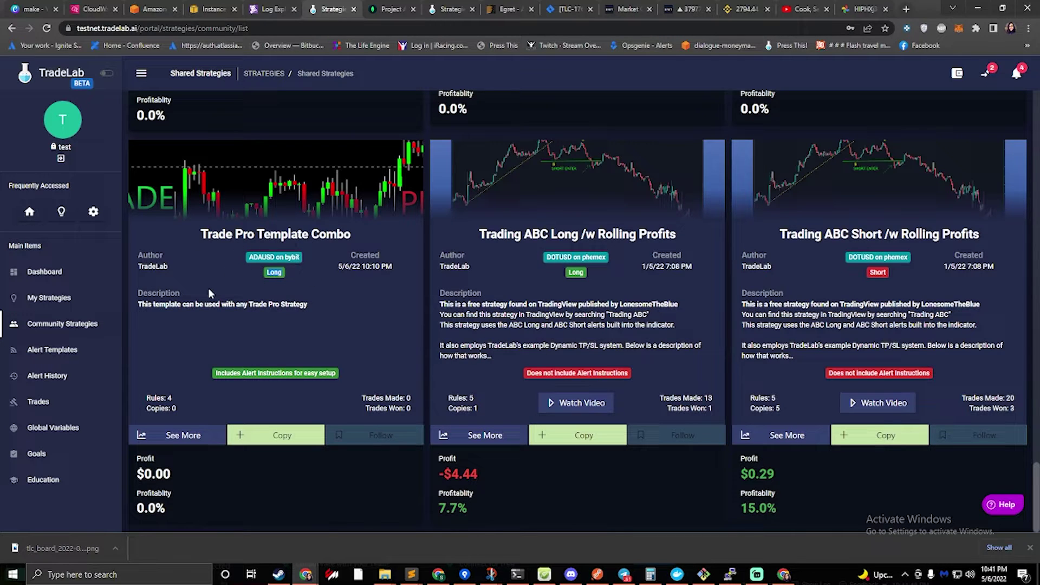
- Copy Trade Pro Template Combo into My Strategies and open the copy for editing
click(258, 435)
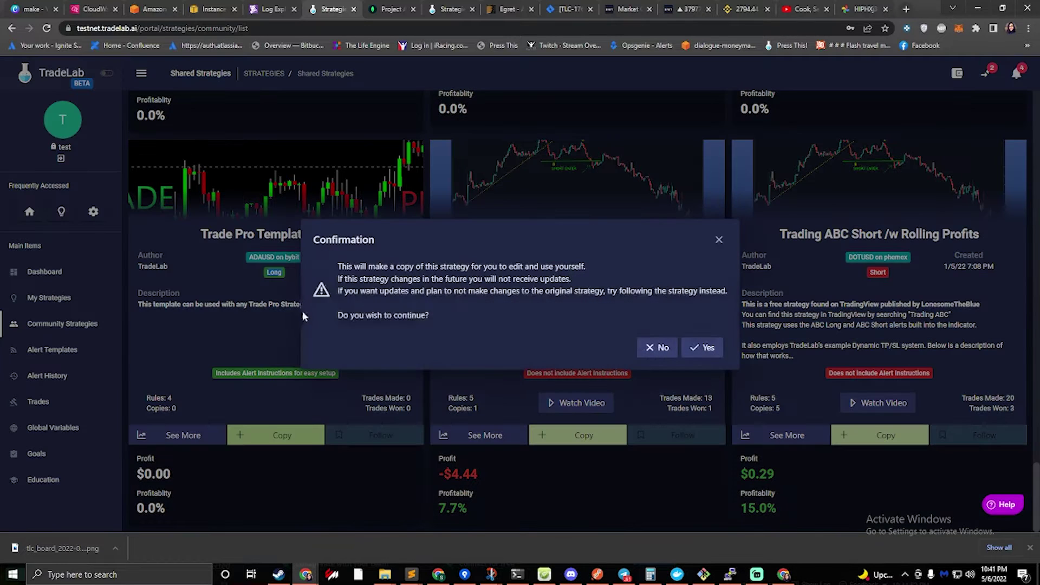
click(704, 347)
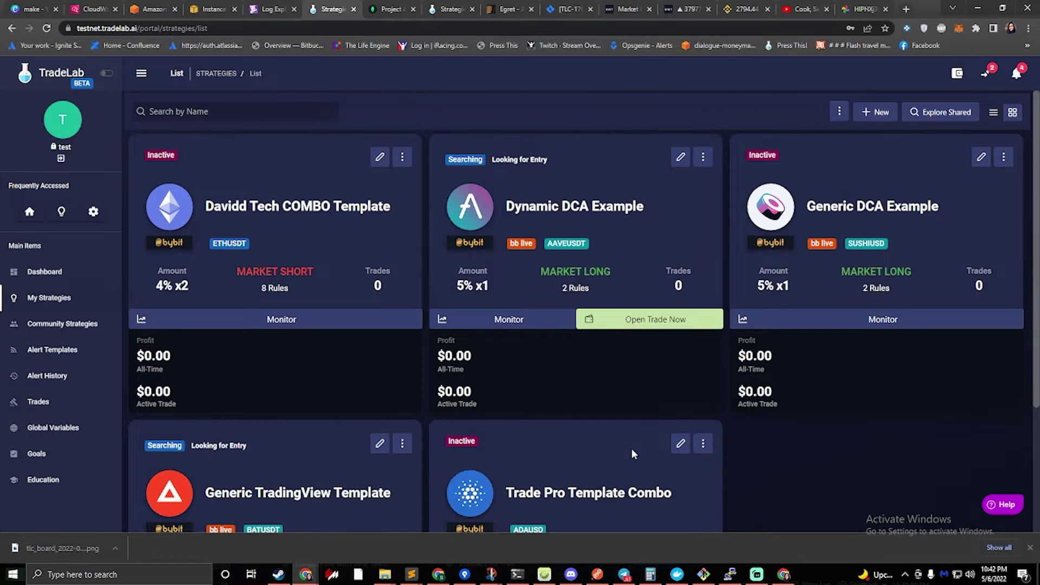
click(684, 449)
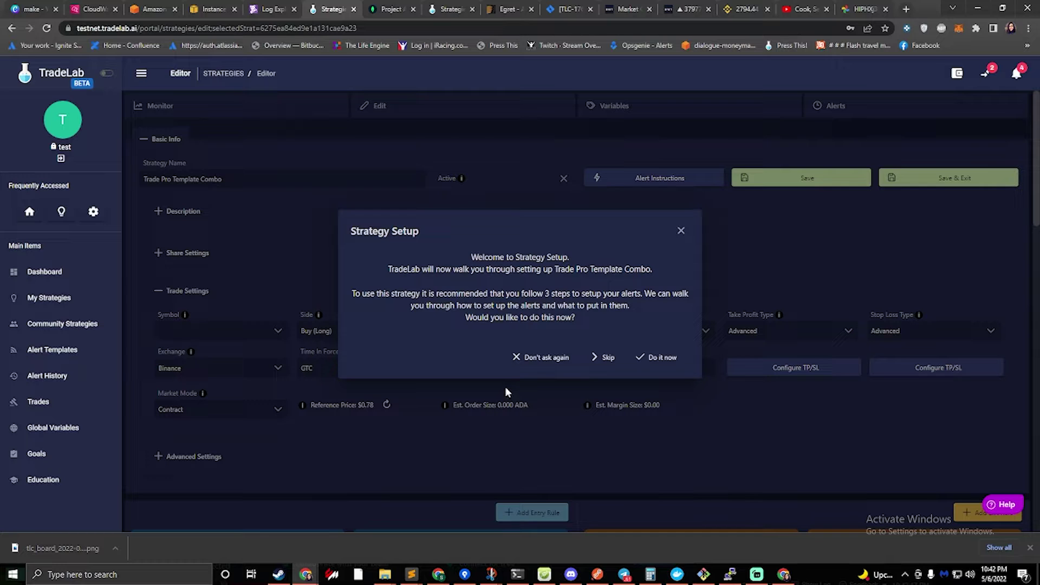
- Start the guided setup, choosing the bb test exchange and the BATUSDT symbol
drag(545, 294, 609, 293)
click(629, 291)
click(653, 357)
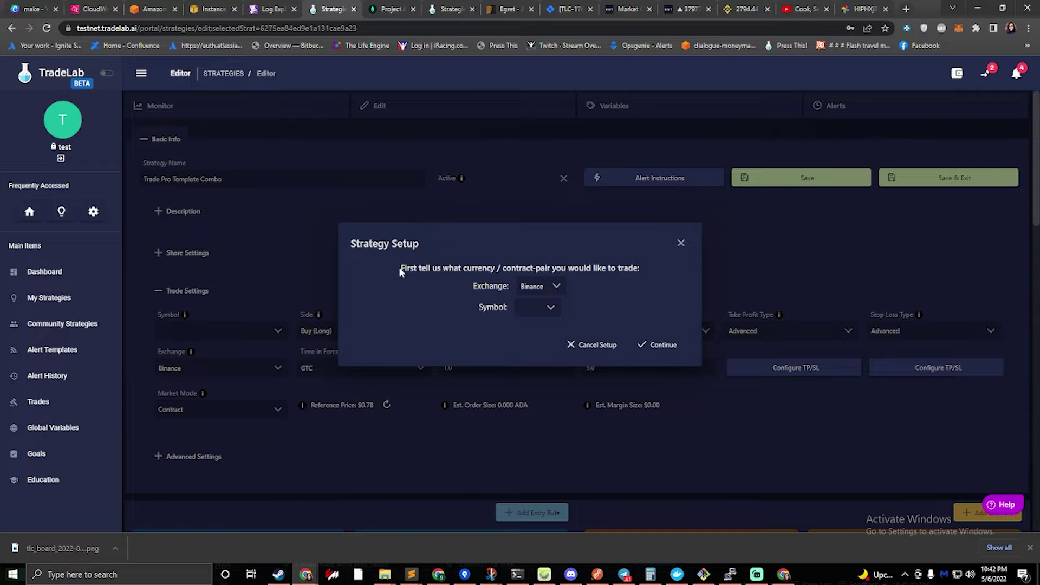
click(554, 287)
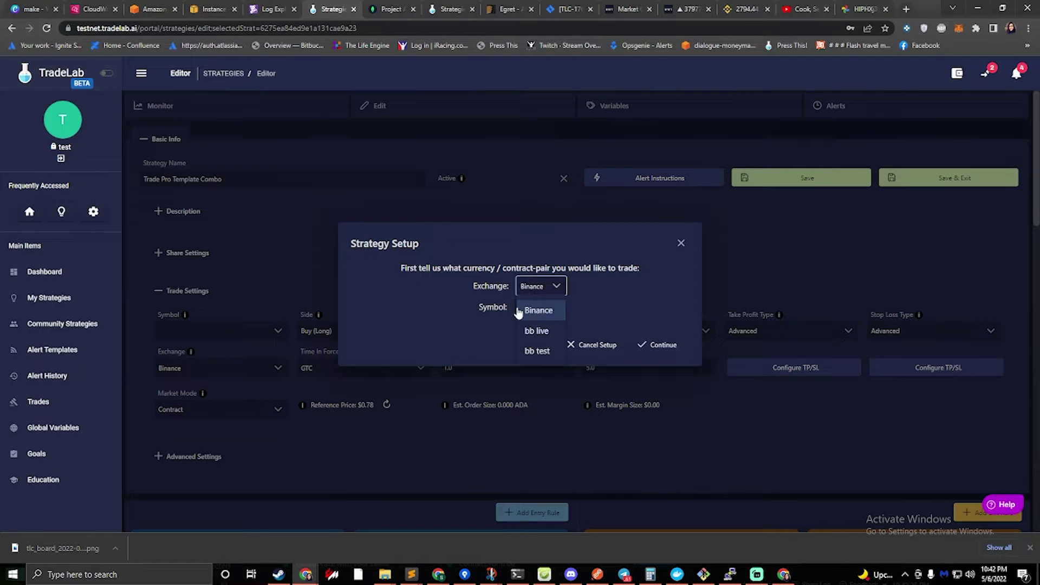
click(539, 351)
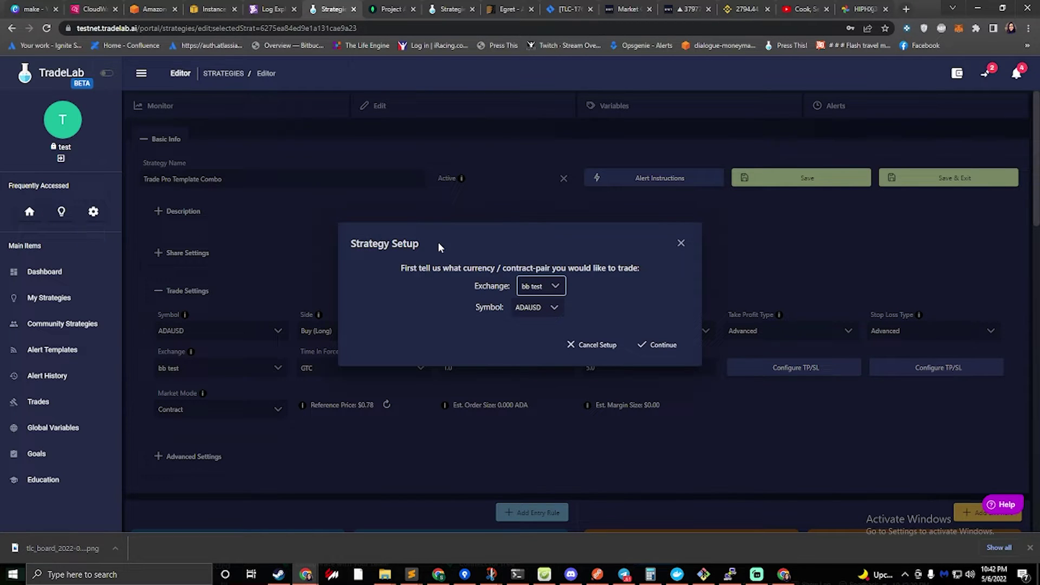
click(536, 307)
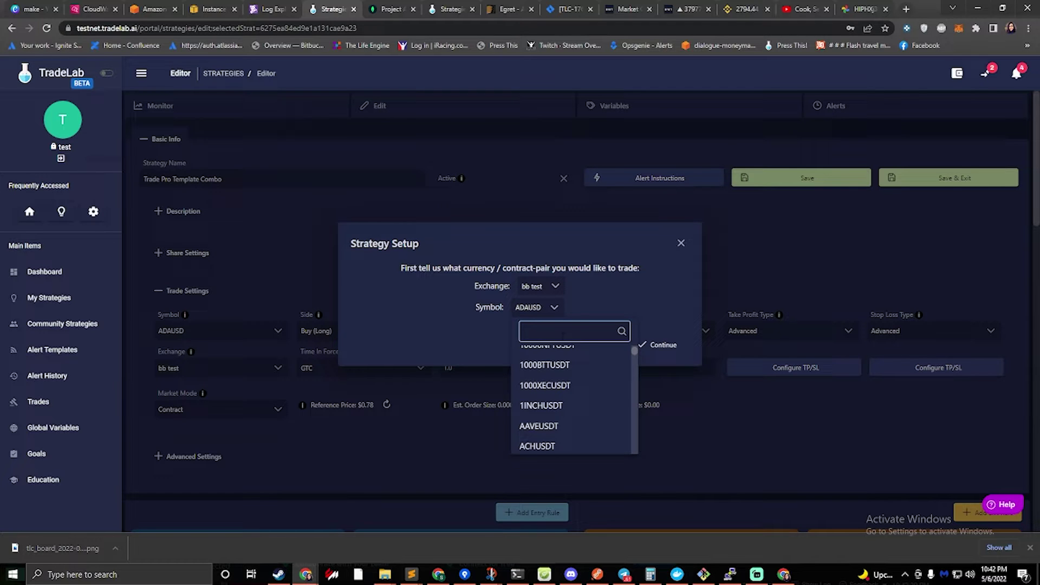
text(bat)
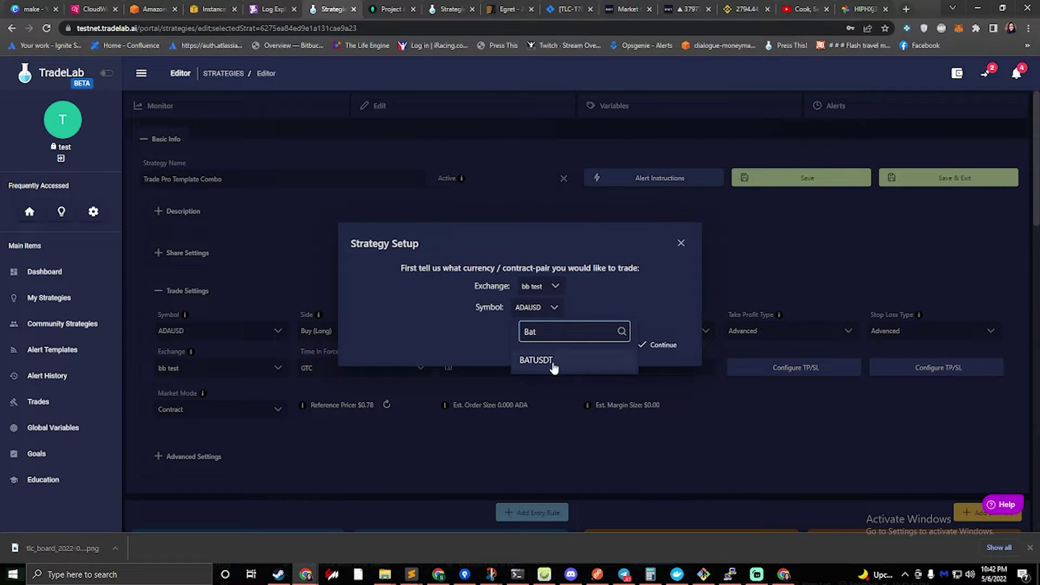
click(541, 364)
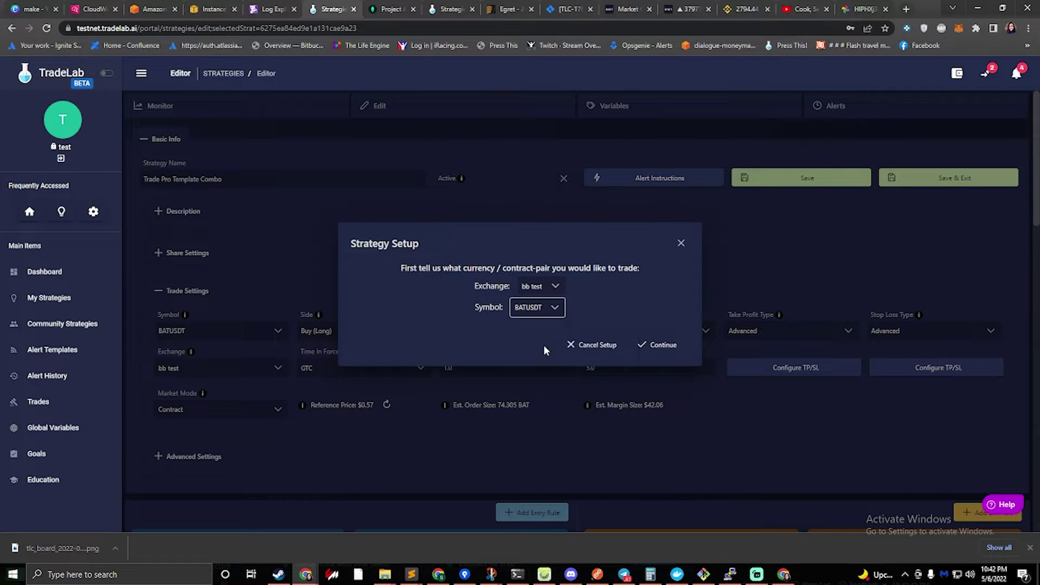
click(657, 345)
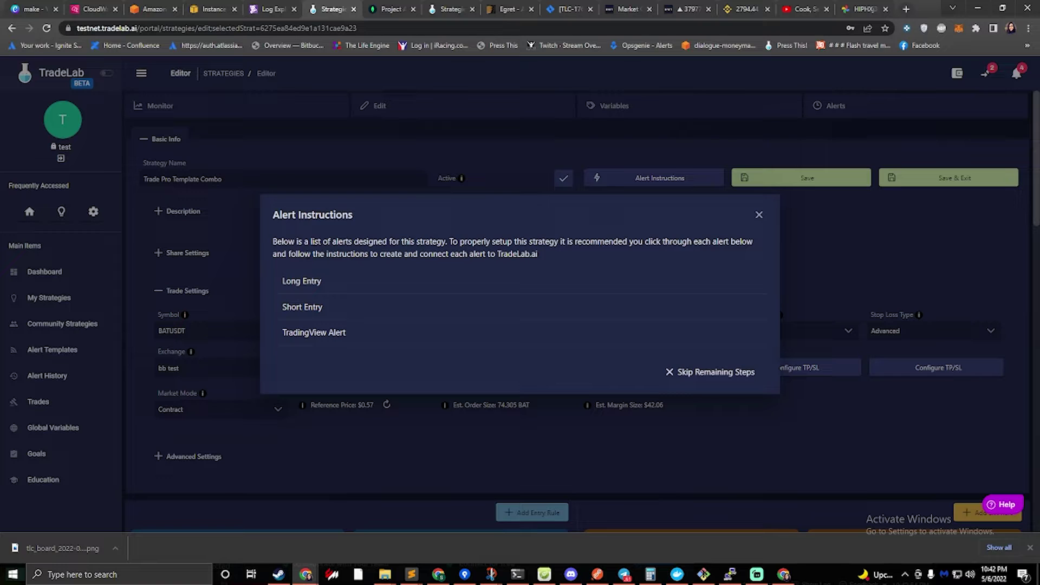
- Open the Long Entry alert to see its instructions, webhook URL, name and JSON message
click(302, 282)
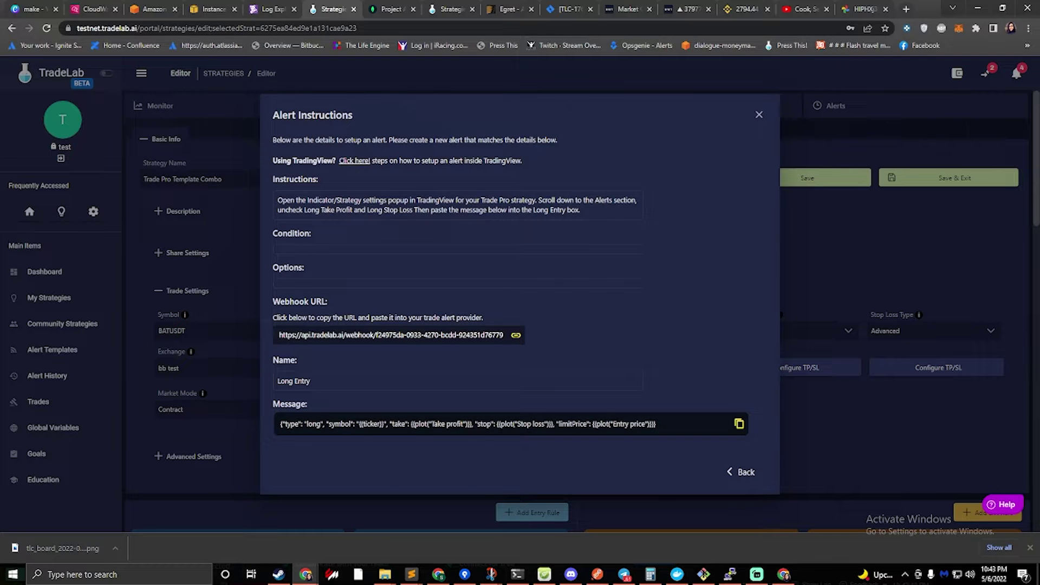
key(alt+Tab)
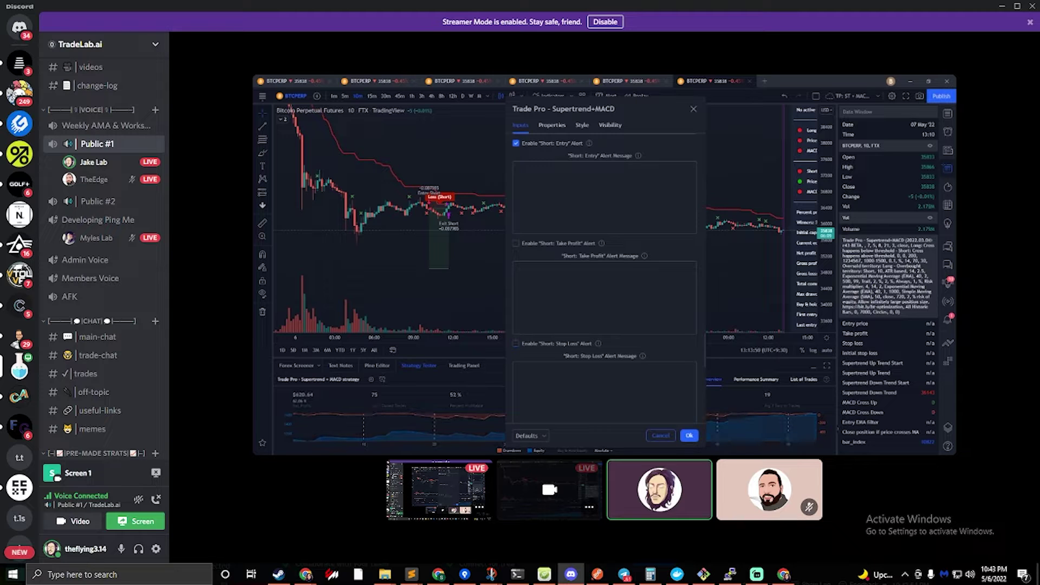
mouse_move(596, 209)
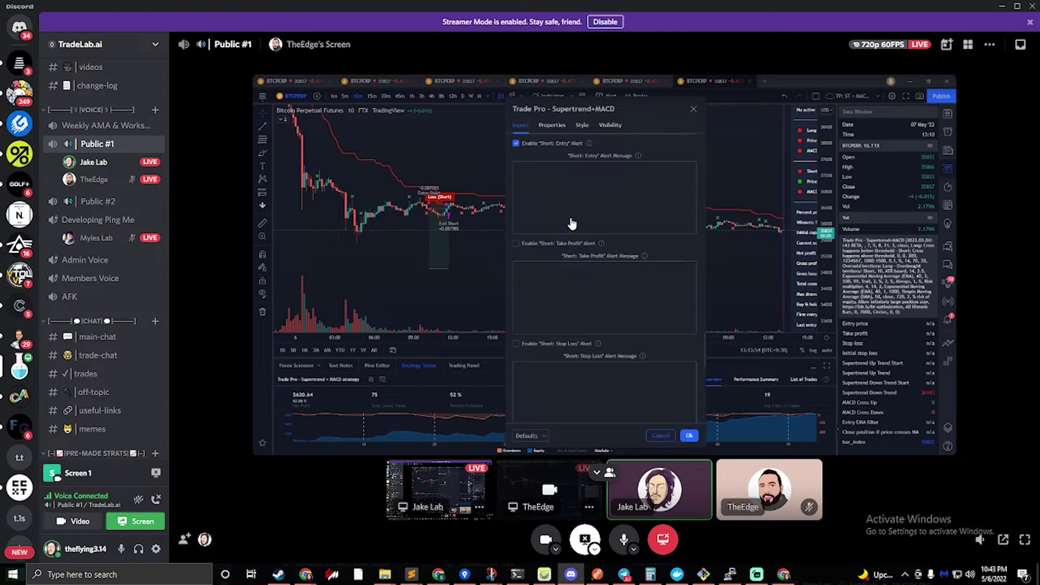
key(alt+Tab)
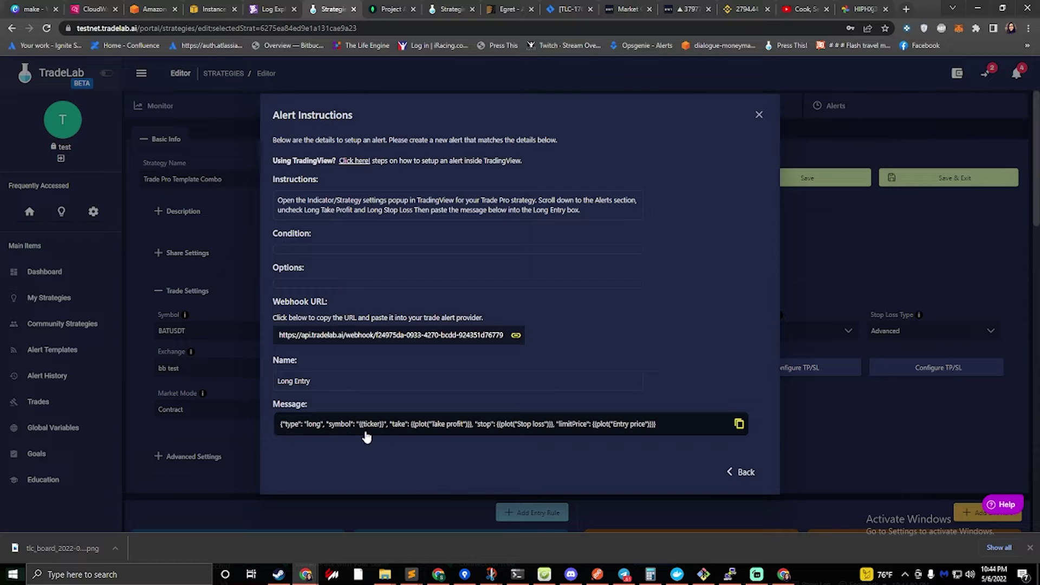
- Copy the Long Entry alert message and check it on the Discord screen share
click(398, 431)
key(alt+Tab)
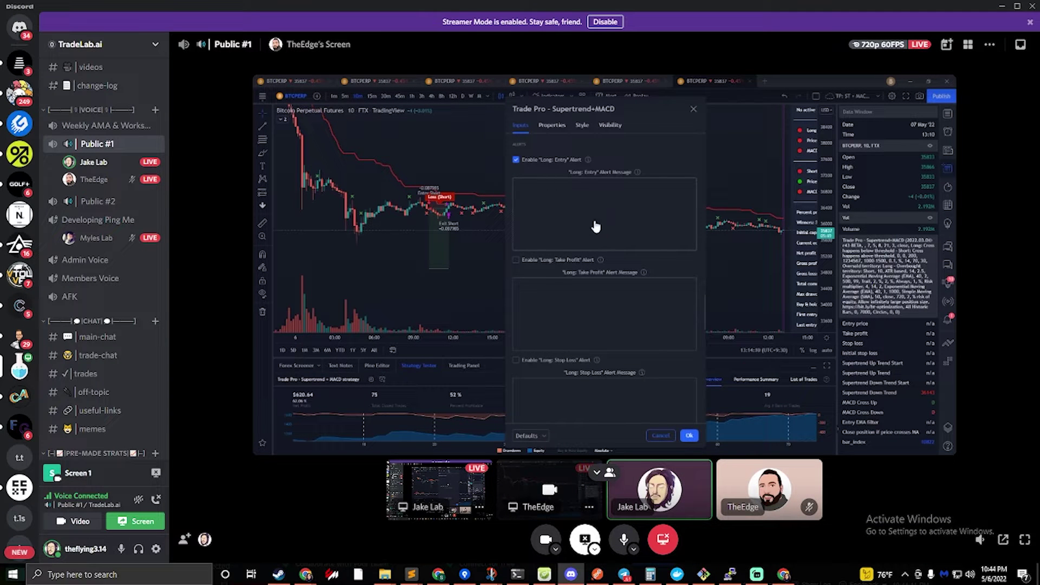
key(alt+Tab)
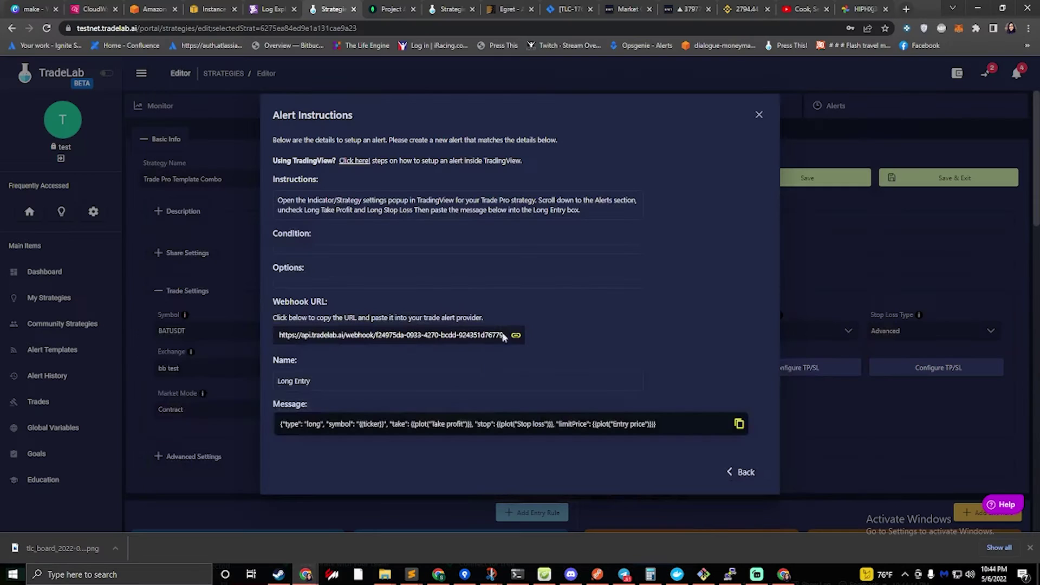
- Open the Short Entry alert and copy its 'short' JSON message, checking Discord
click(739, 474)
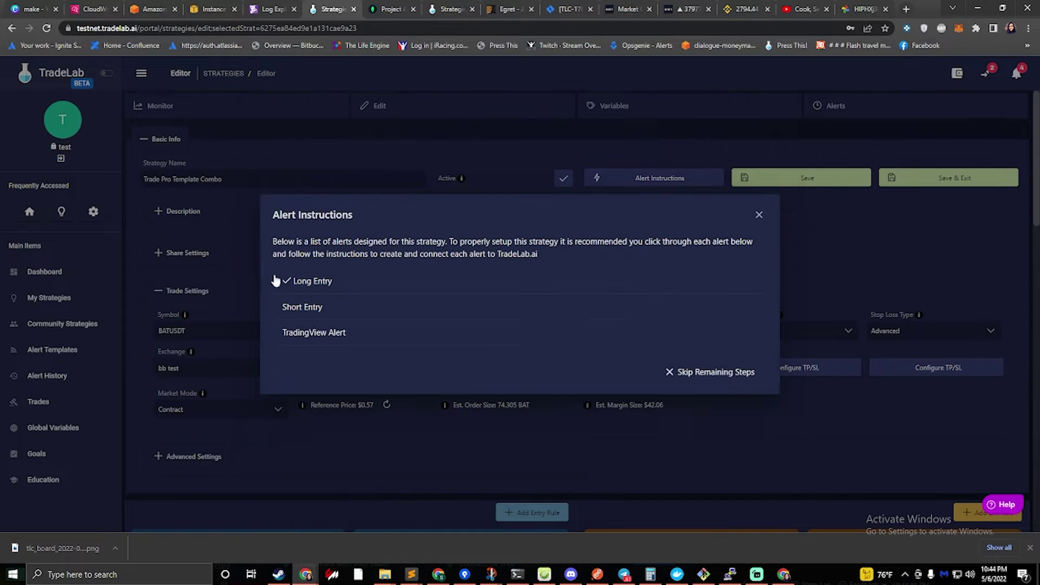
click(303, 308)
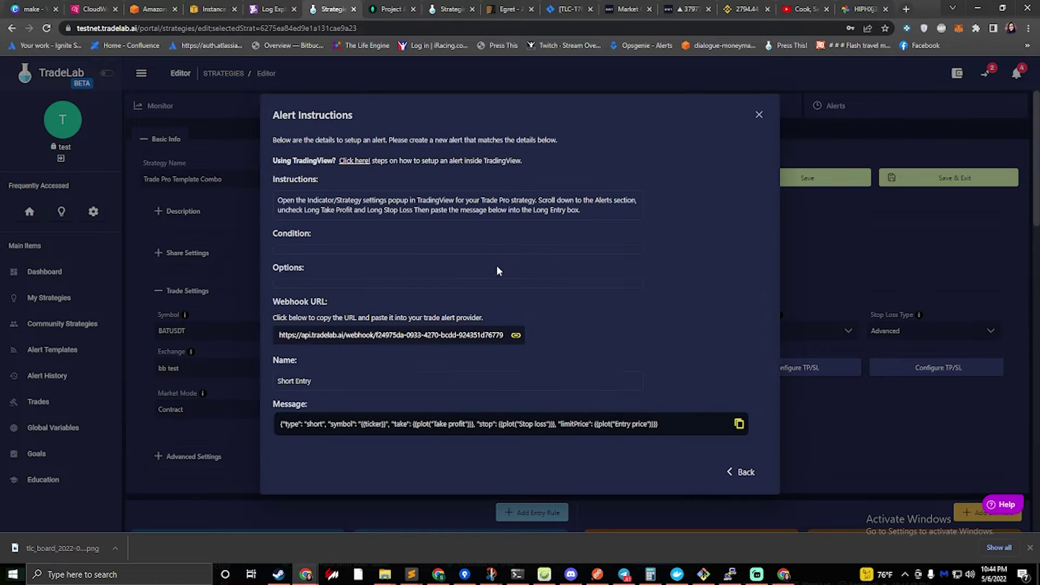
click(401, 428)
key(alt+Tab)
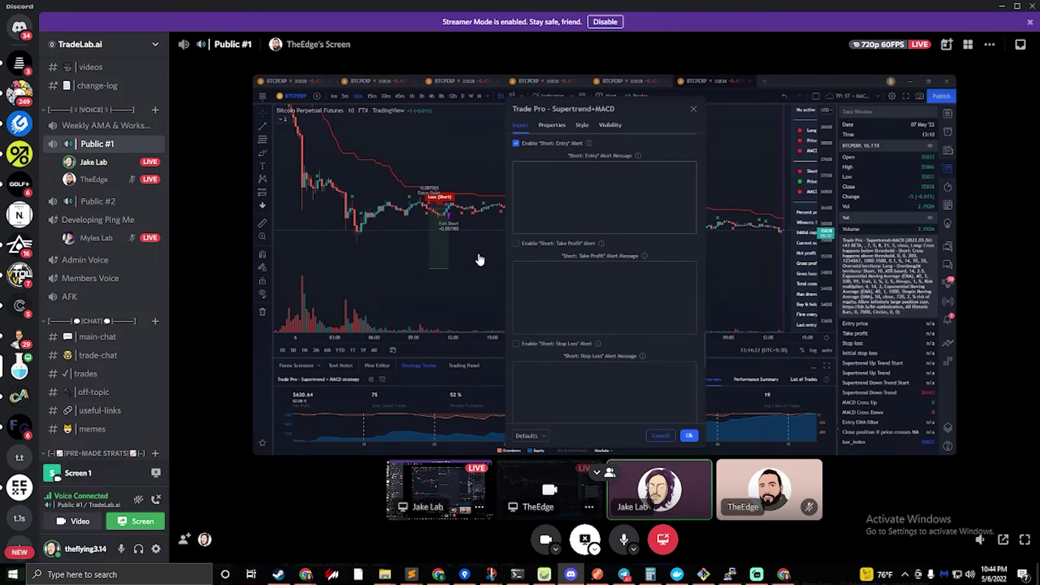
key(alt+Tab)
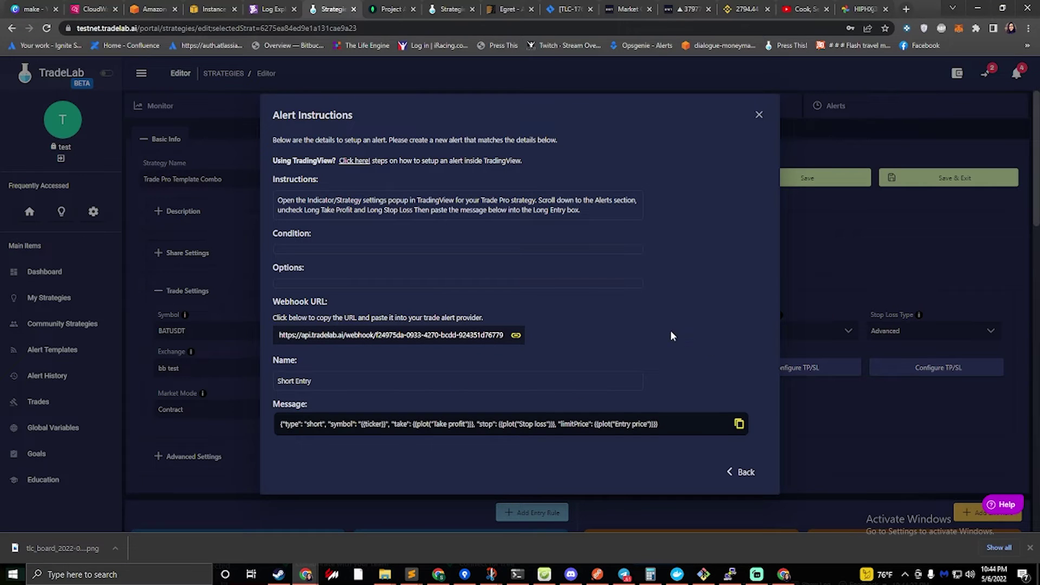
- Open the TradingView Alert details from the alert list and compare with the Discord screen share
click(747, 473)
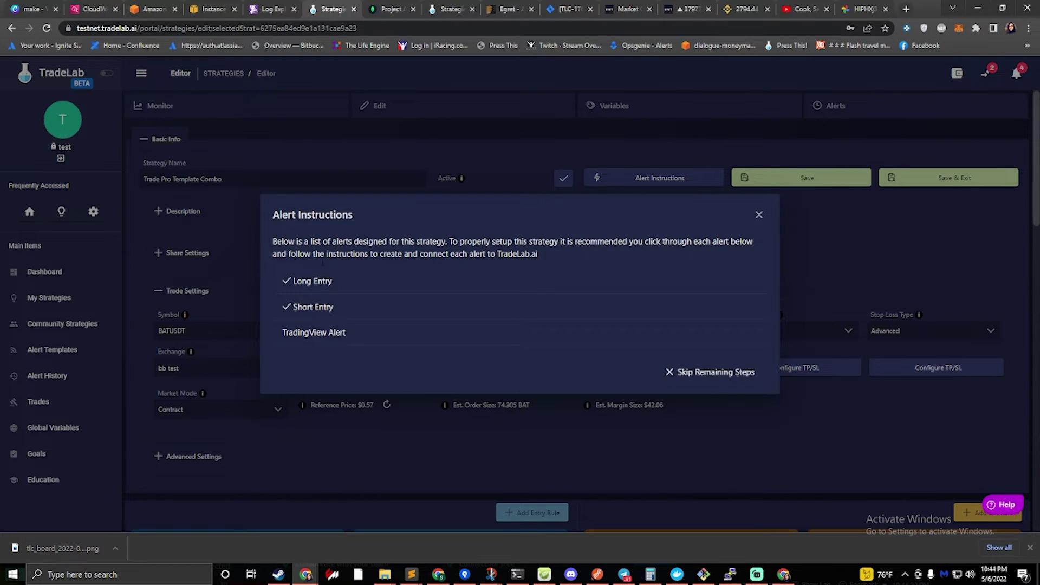
click(312, 337)
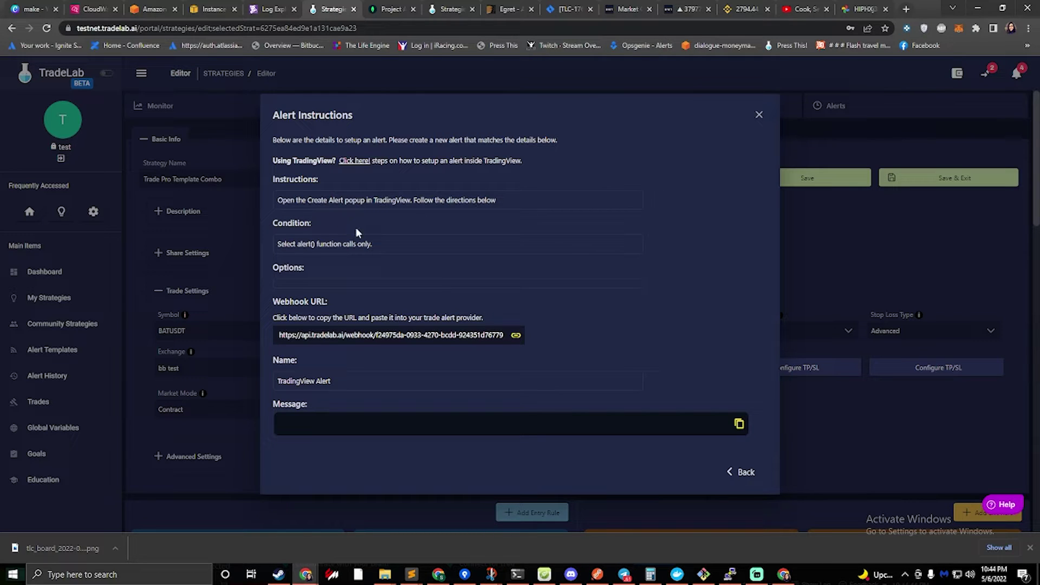
key(alt+Tab)
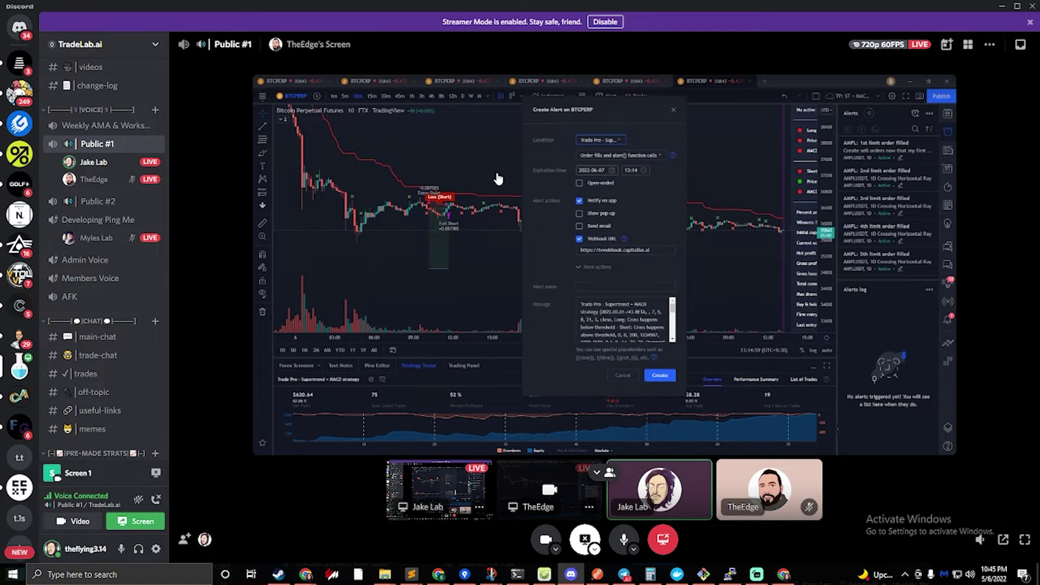
- Select the TradingView alert condition text and compare it with the Discord screen share
key(alt+Tab)
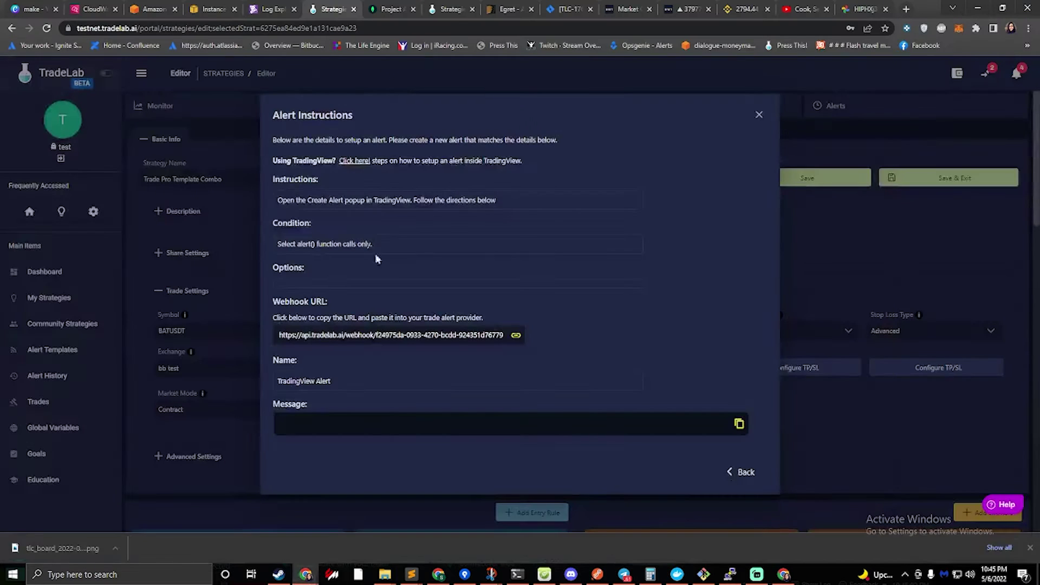
drag(281, 244, 362, 244)
key(alt+Tab)
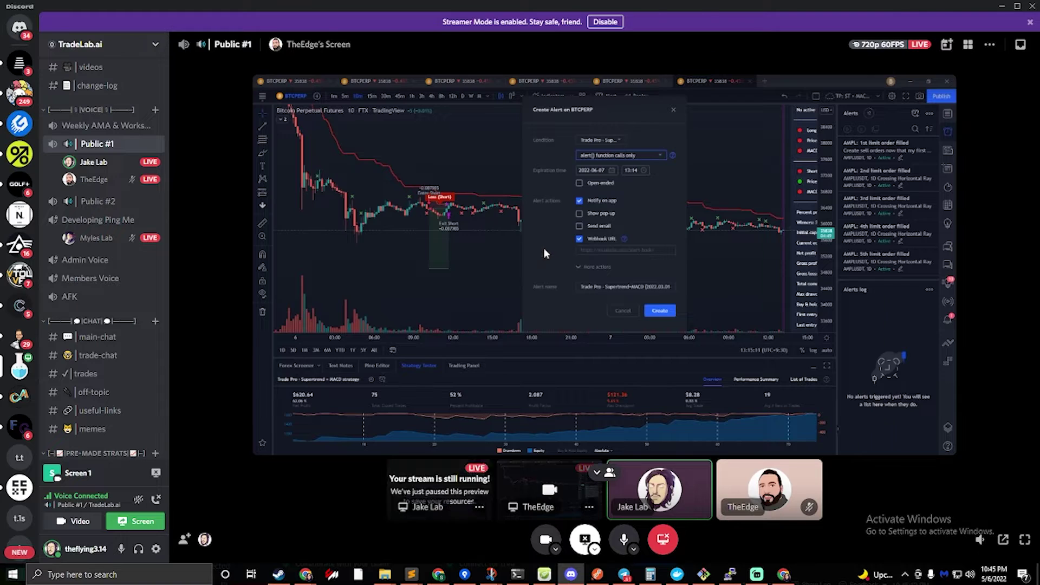
key(alt+Tab)
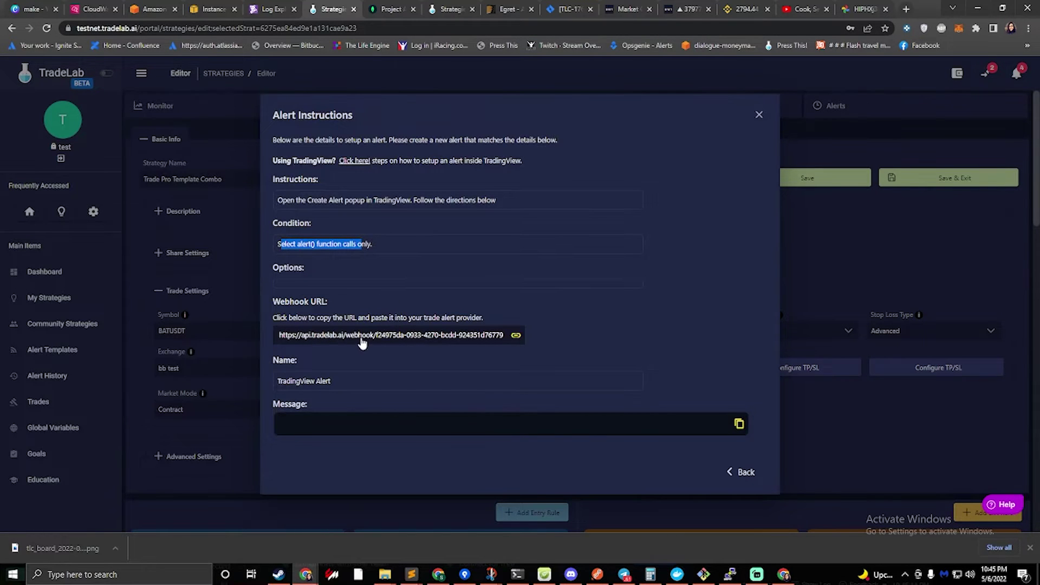
- Copy the webhook URL, confirm all three alerts are checked off, and finish with All Done
click(331, 340)
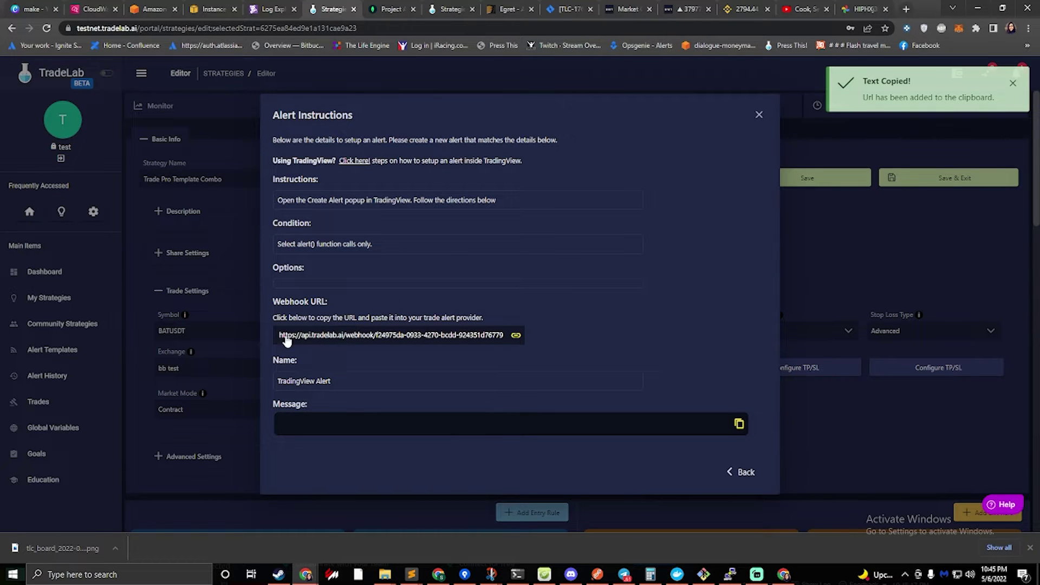
key(alt+Tab)
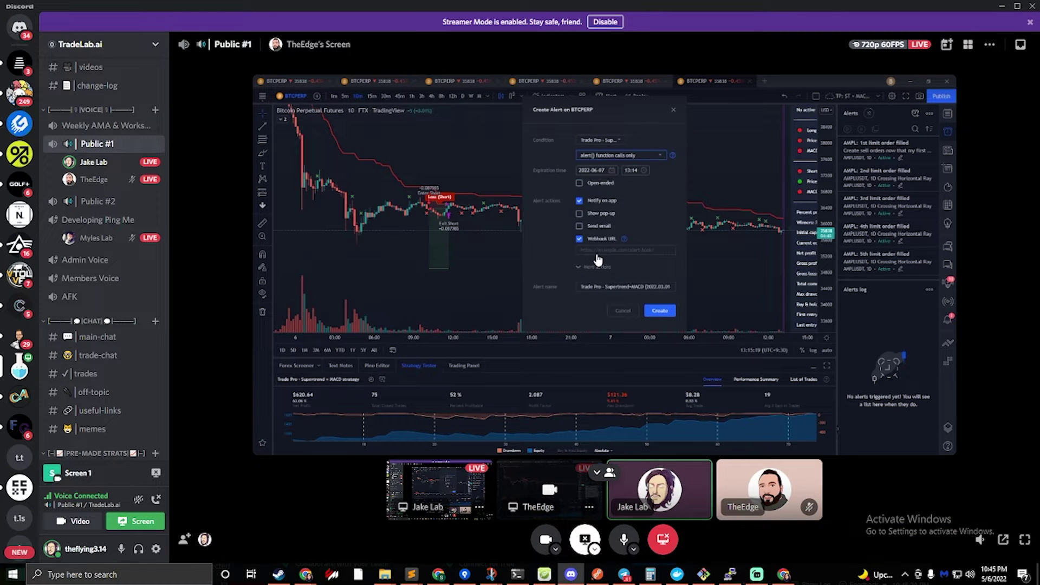
key(alt+Tab)
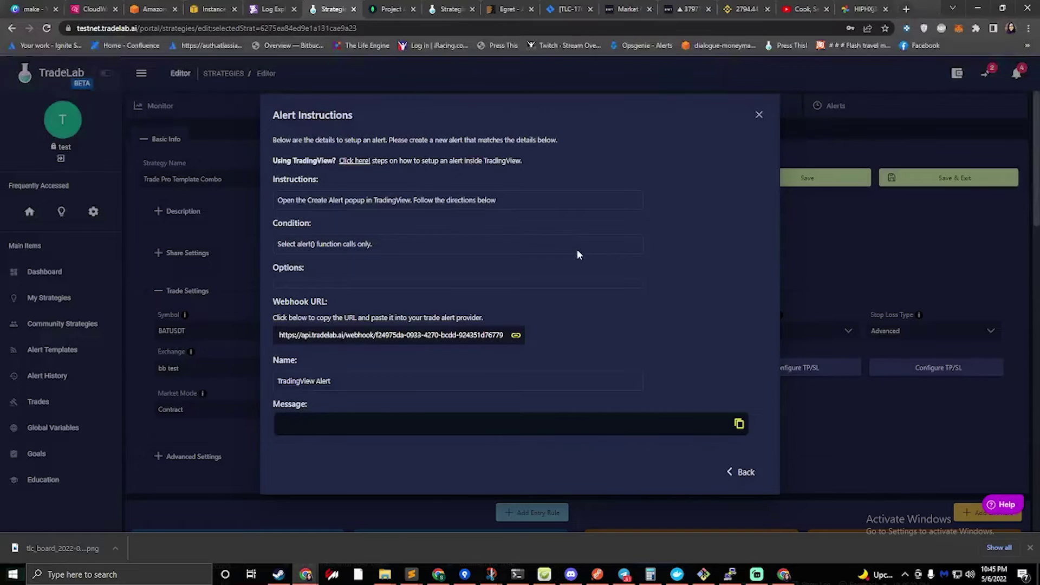
click(744, 473)
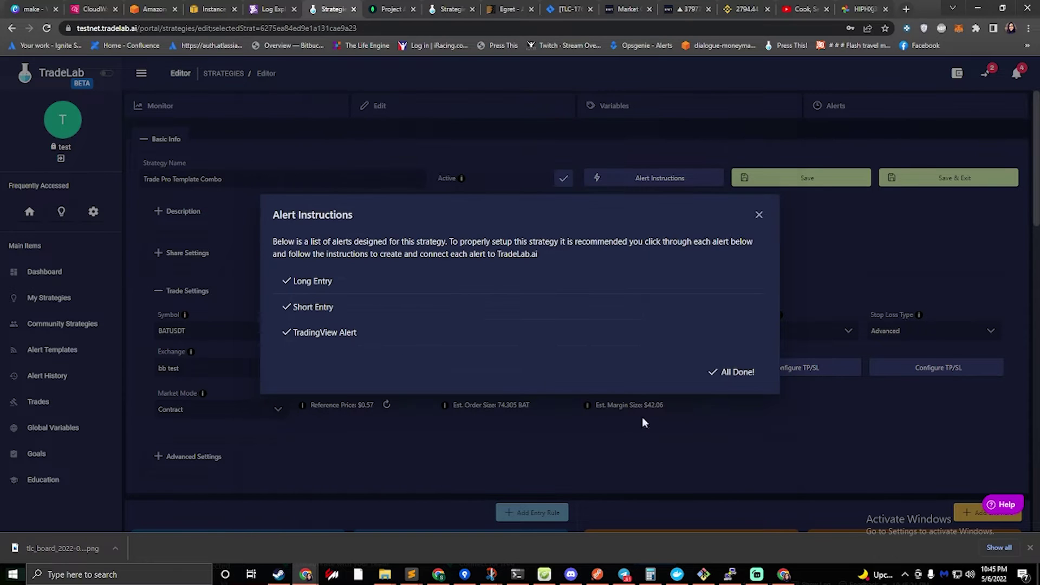
click(734, 374)
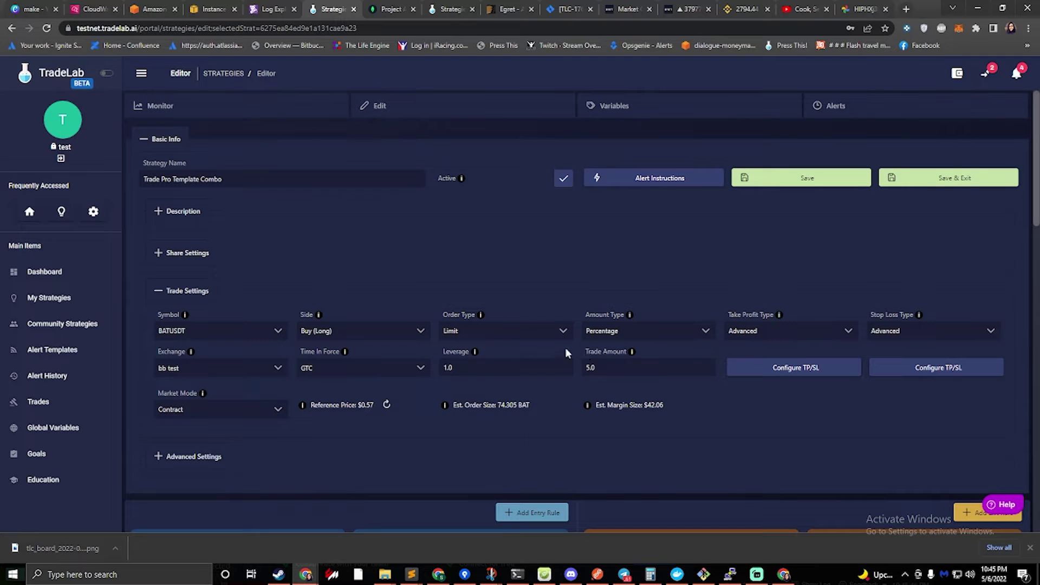
- Try a USD amount type with a trade amount of 50
click(611, 337)
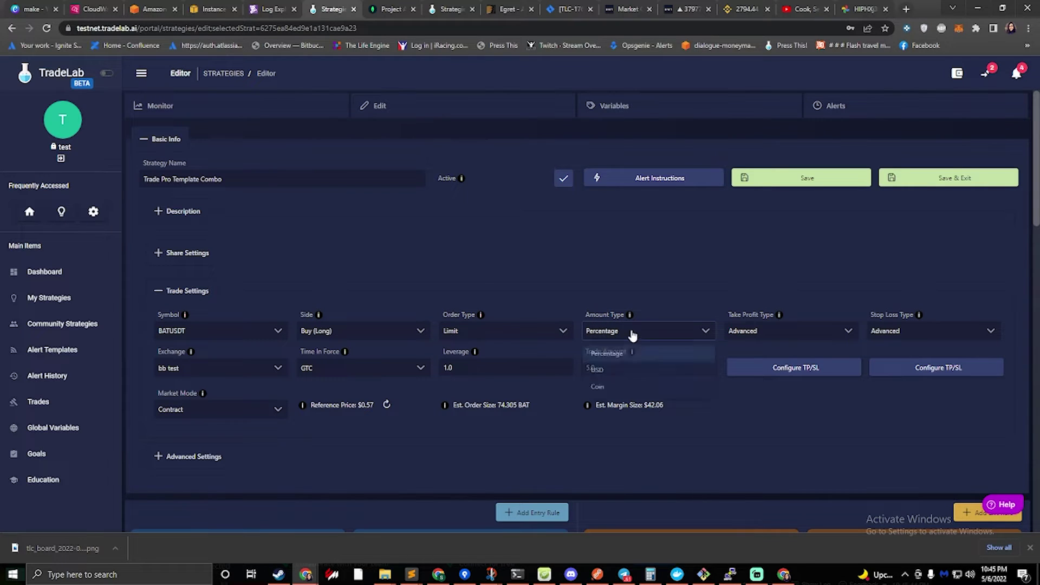
click(613, 374)
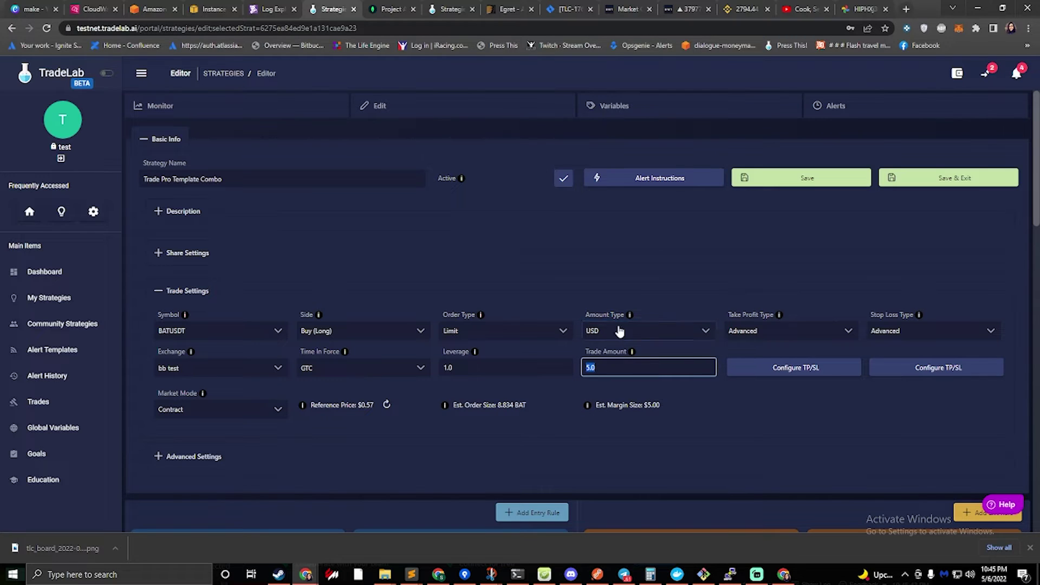
click(620, 331)
click(612, 370)
text(50)
click(571, 400)
drag(684, 406, 591, 406)
- Switch the amount type back to Percentage with a 5.0 trade amount
click(547, 431)
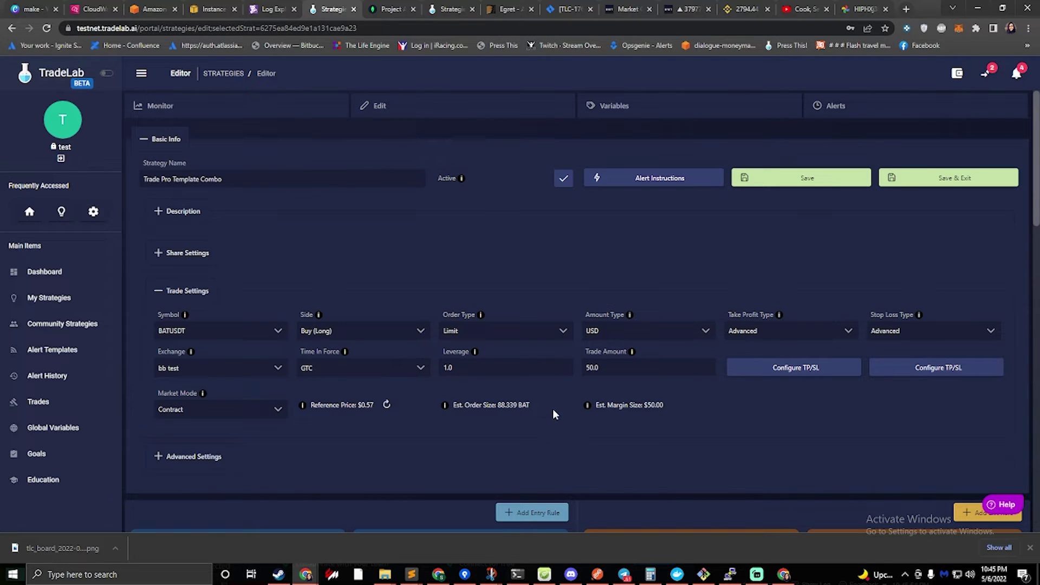
click(634, 337)
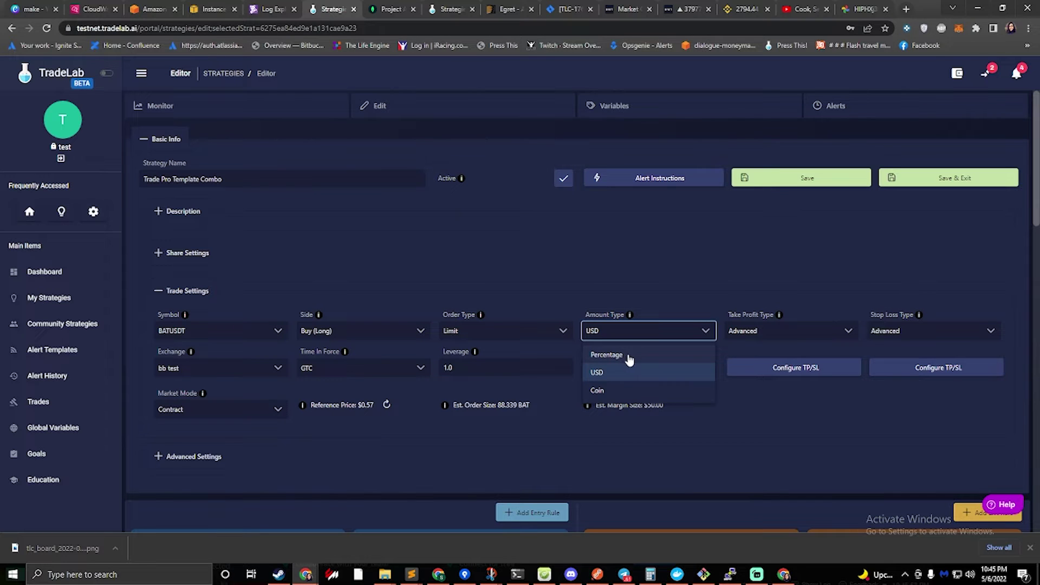
click(624, 355)
drag(606, 367, 567, 365)
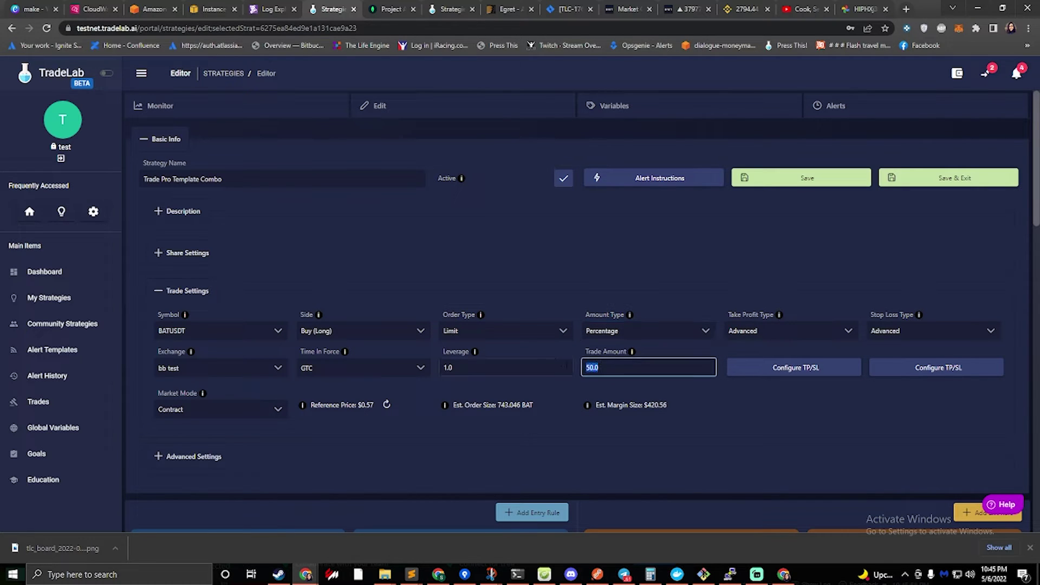
click(567, 420)
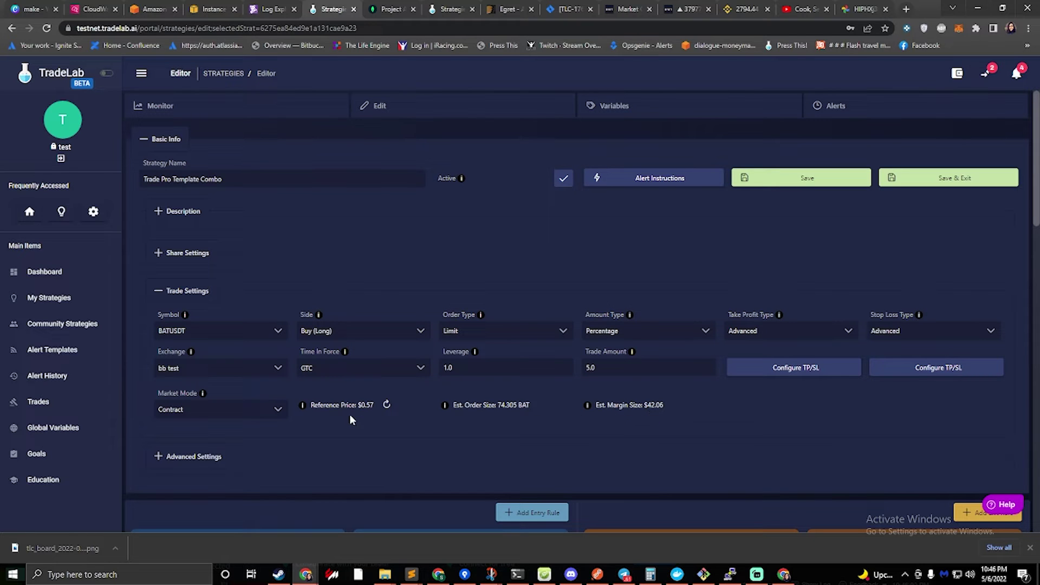
double_click(362, 407)
drag(514, 405, 484, 411)
click(532, 402)
- Set leverage to 2.0, raising the estimated order size to 148.609 BAT
double_click(454, 367)
text(2)
click(495, 417)
drag(498, 405, 513, 408)
drag(673, 407, 617, 406)
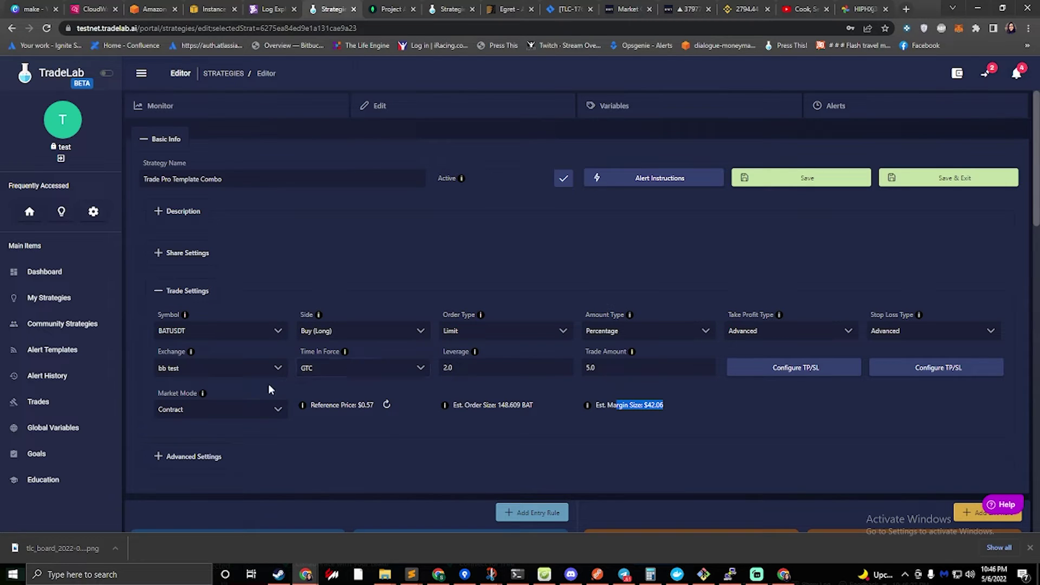
- Expand Advanced Settings and review the 0:1:0 limit timeout fields
click(178, 456)
scroll(281, 417, down, 1)
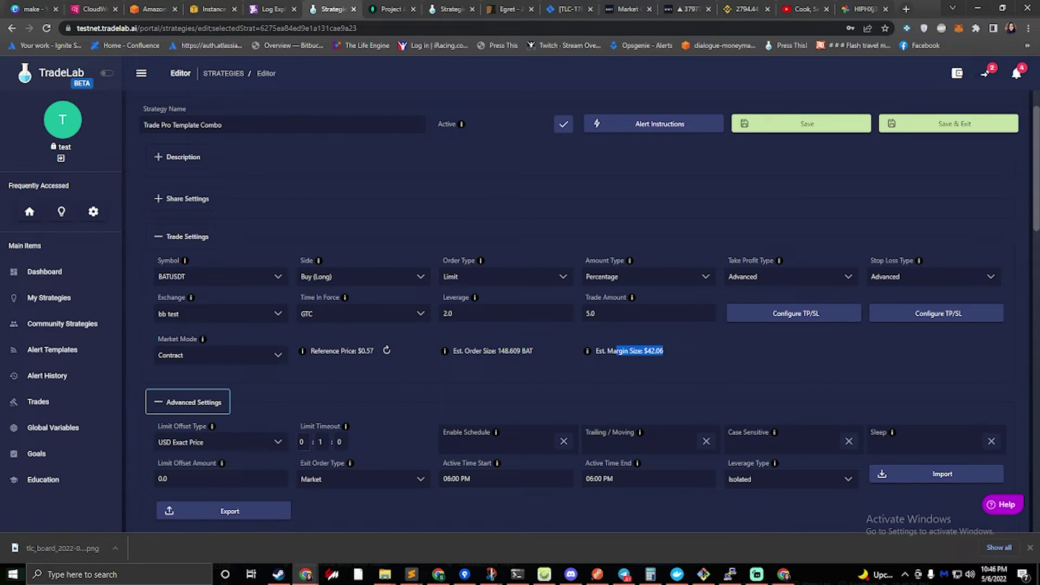
click(321, 442)
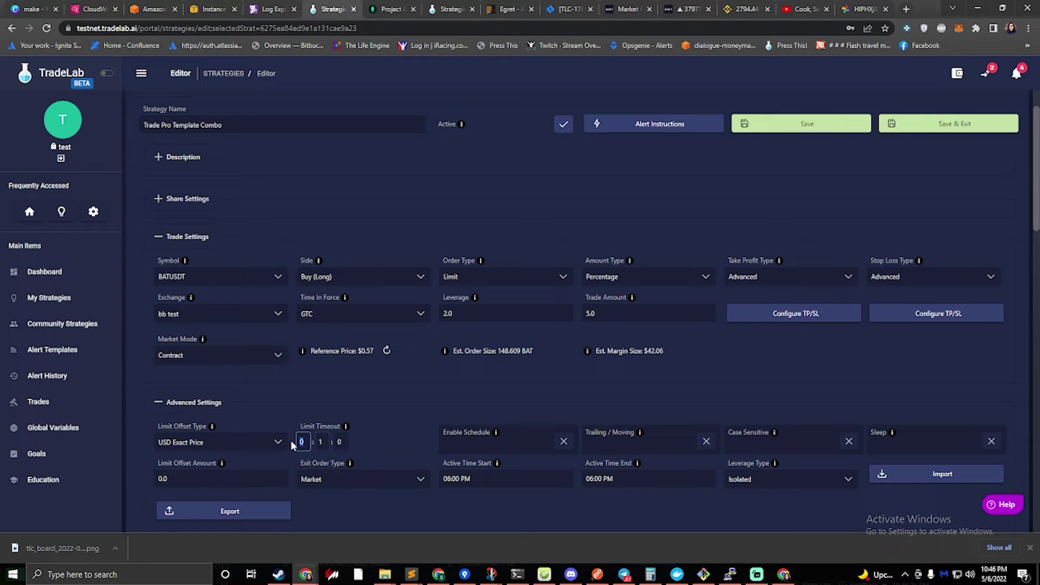
key(Tab)
scroll(450, 274, up, 1)
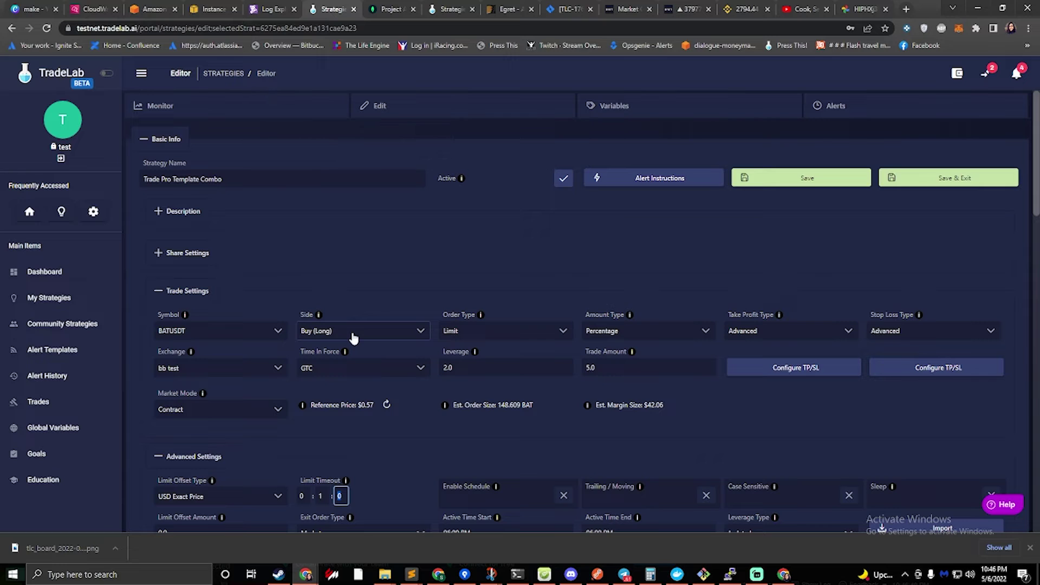
- Save and exit, then find the card: BATUSDT Limit Long 5% x2, Looking for Entry
click(805, 184)
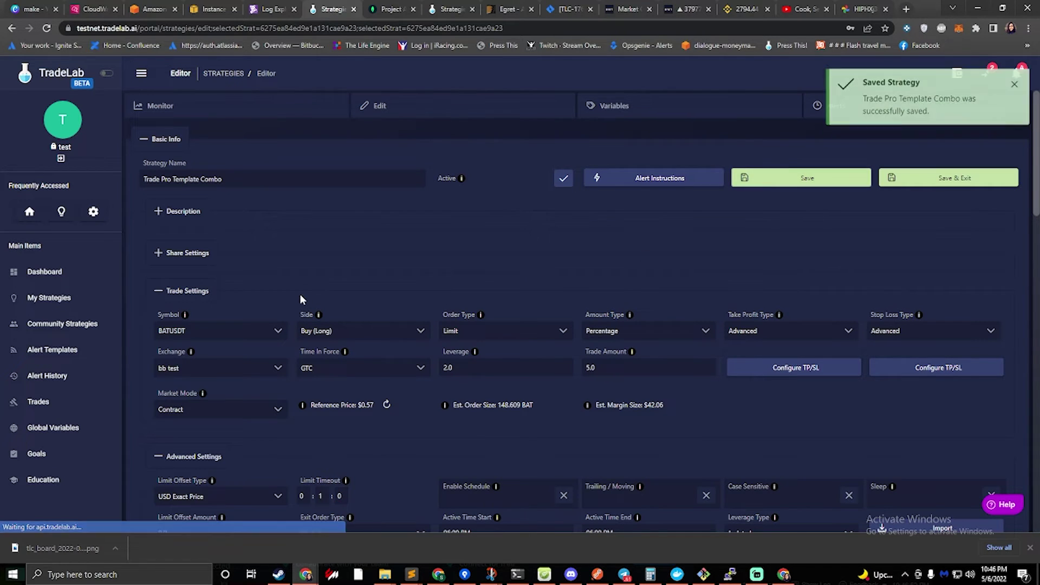
click(948, 178)
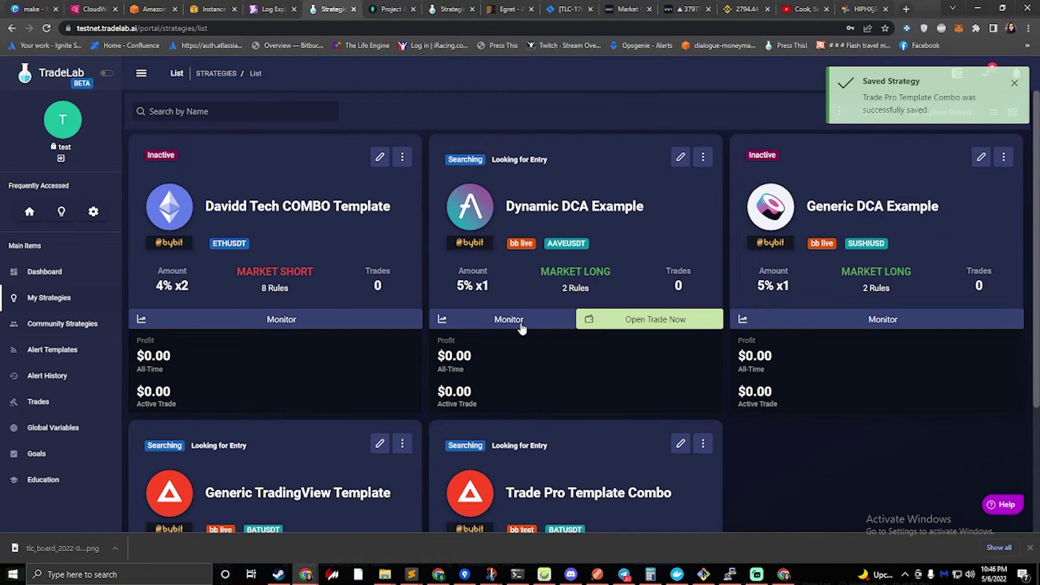
scroll(519, 359, down, 2)
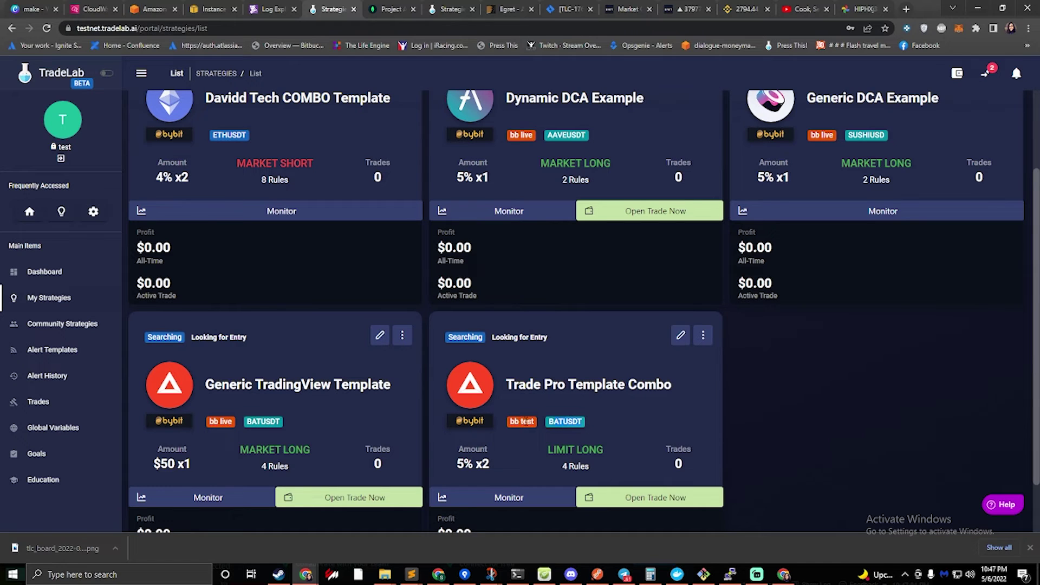
triple_click(555, 336)
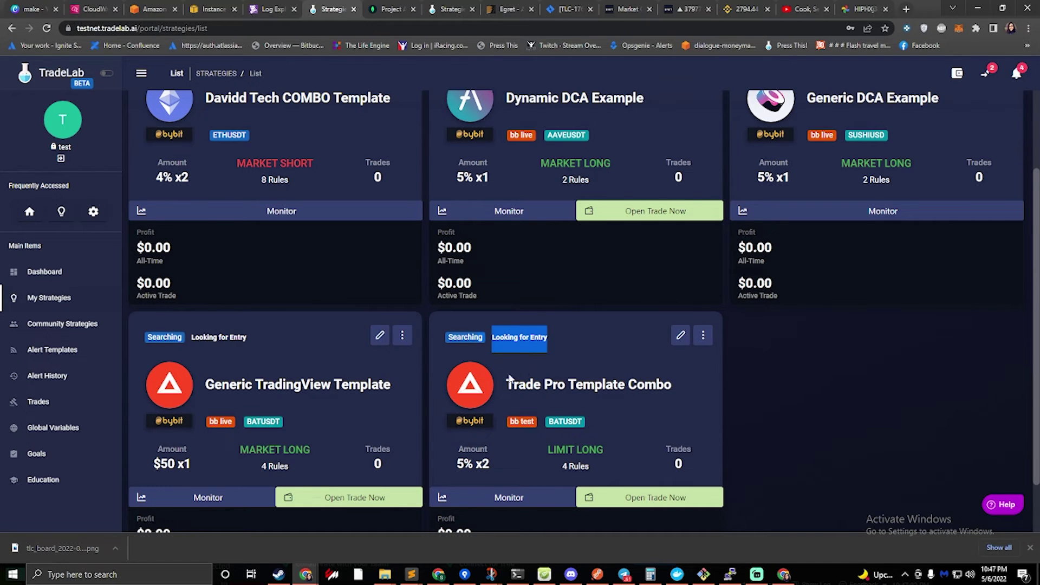
click(592, 363)
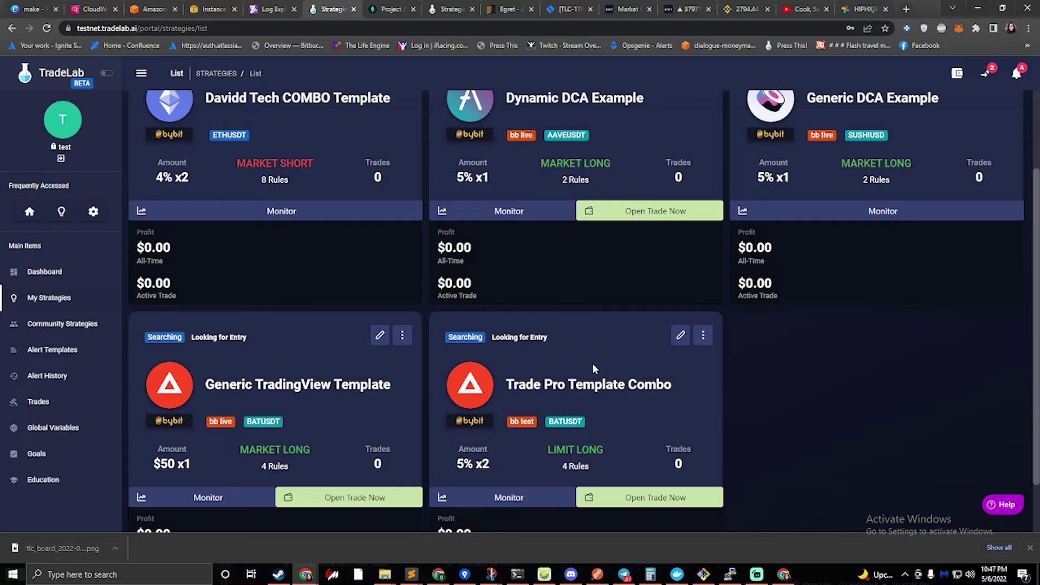
scroll(544, 359, down, 1)
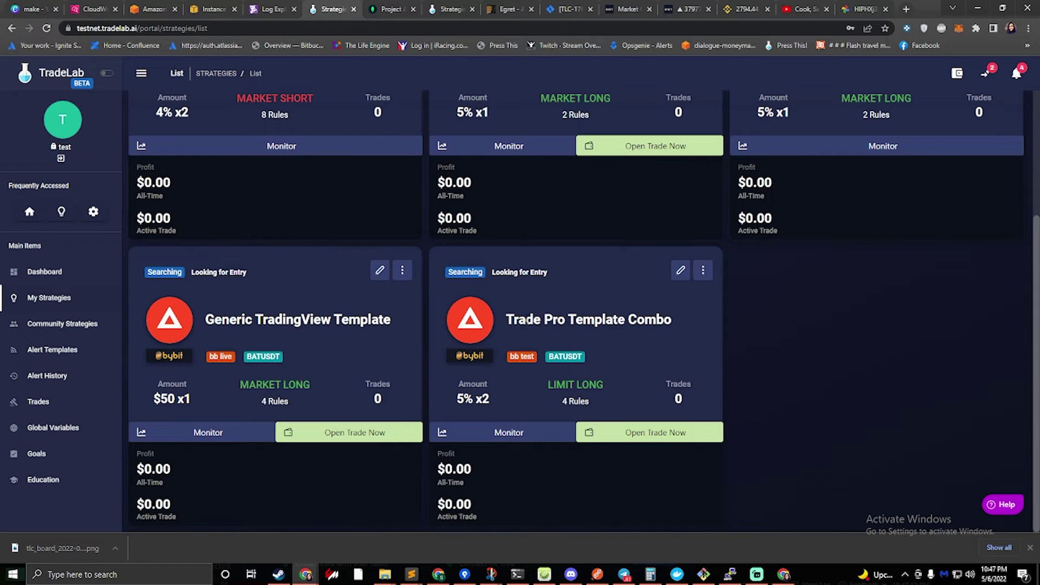
- Open a test send of Trade Pro Template Combo's Long Entry alert for BATUSDT
click(680, 271)
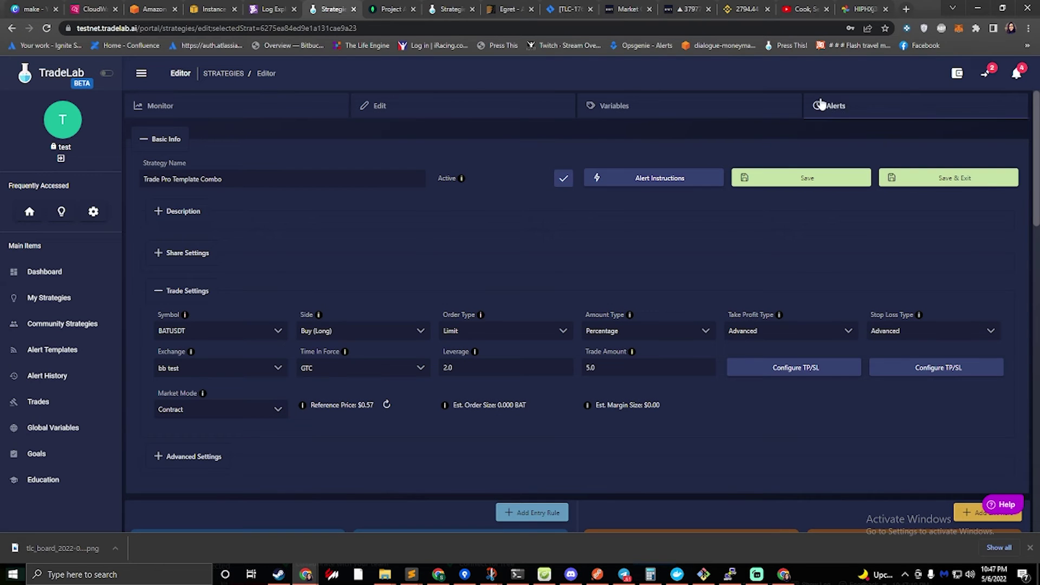
click(863, 108)
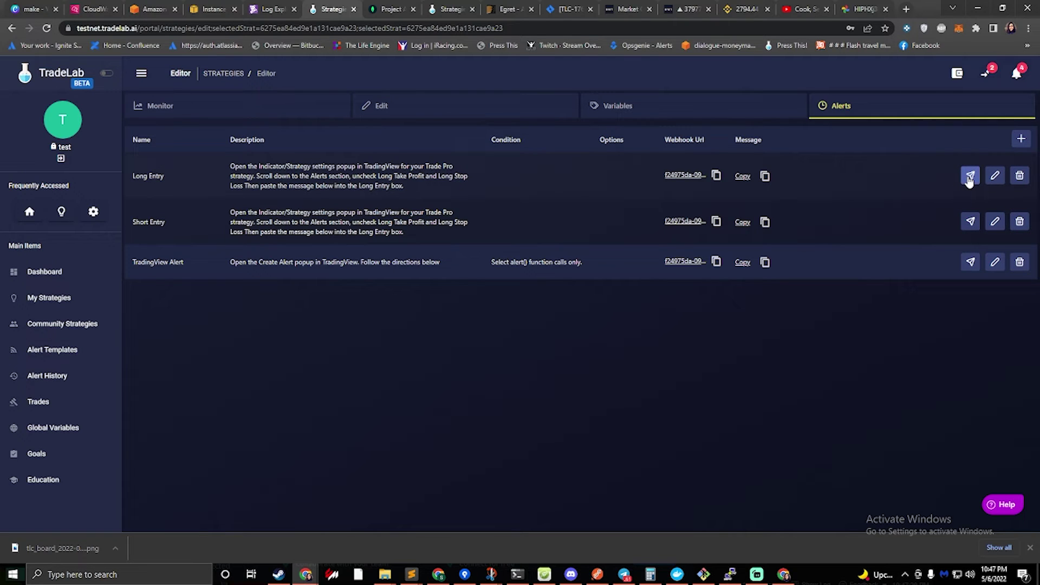
click(970, 176)
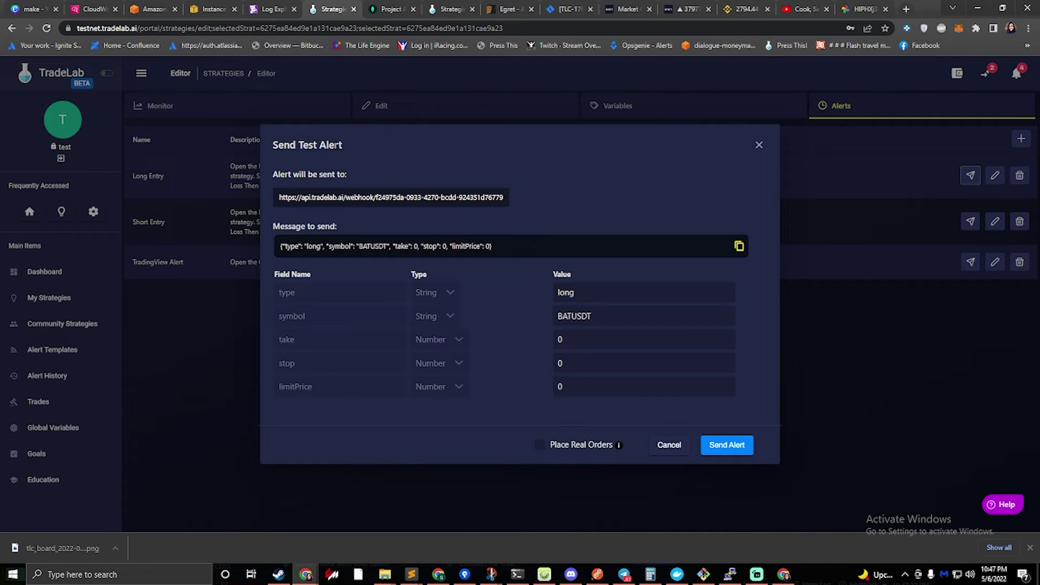
- Set the test alert's take and limitPrice values to 1
click(590, 341)
double_click(613, 383)
key(shift+Tab)
key(shift+Tab)
text(1)
key(Tab)
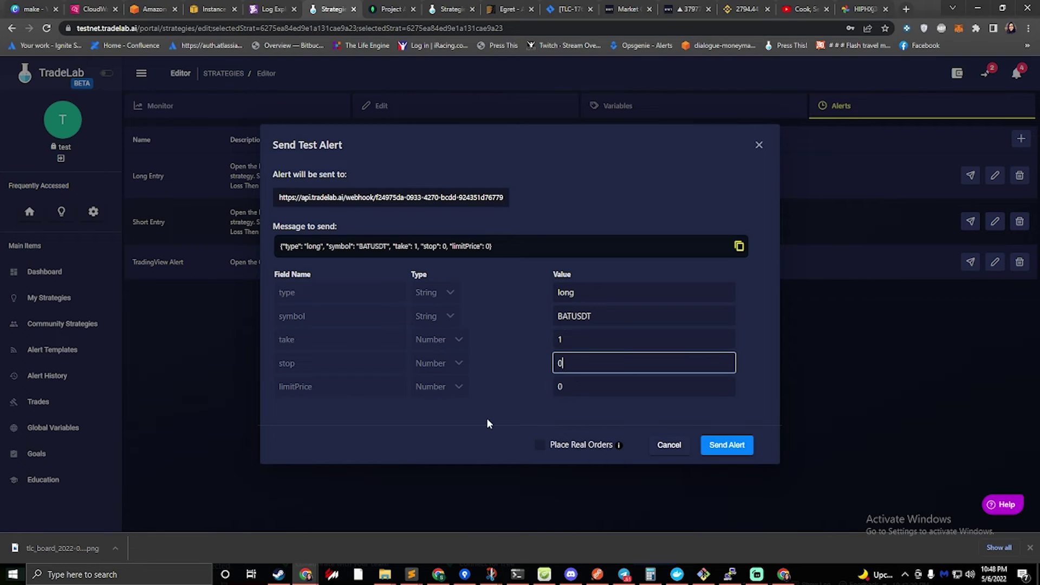
key(Tab)
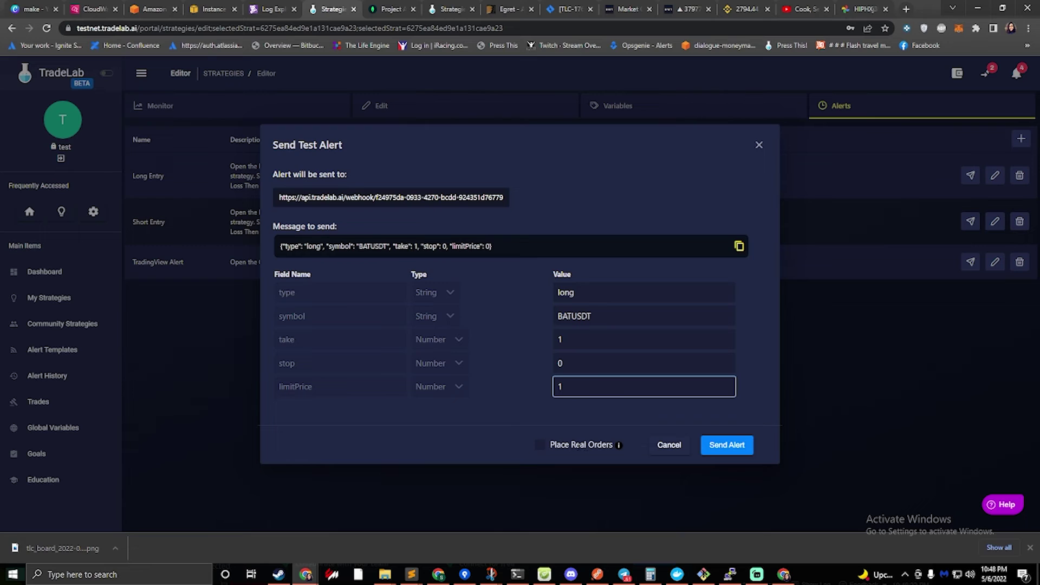
- Enable Place Real Orders and send the BATUSDT long test alert
click(542, 446)
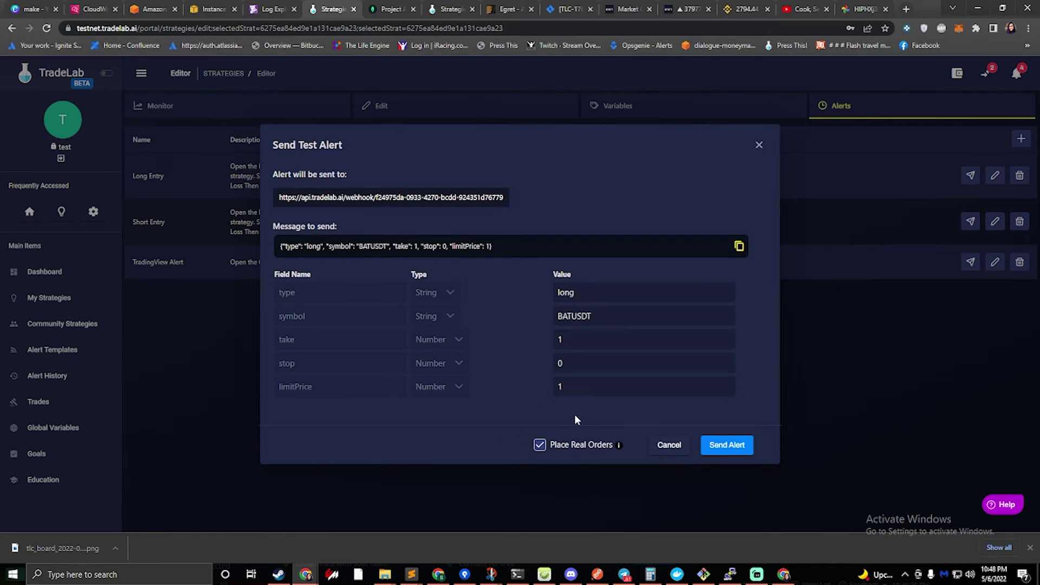
click(727, 446)
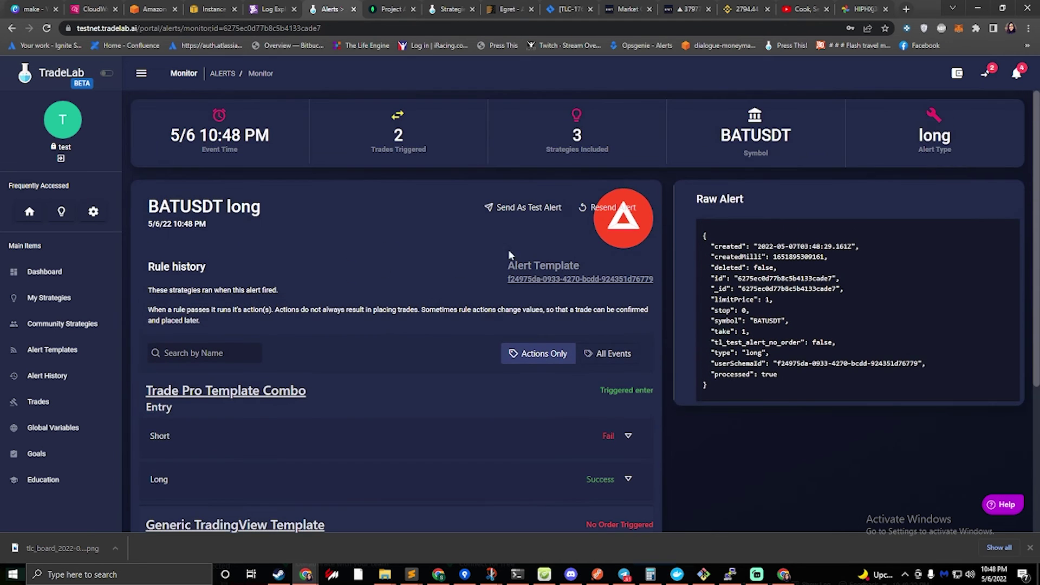
- Expand the Long entry's conditions and actions, confirming the 148.3 BATUSDT buy order filled
scroll(493, 339, down, 2)
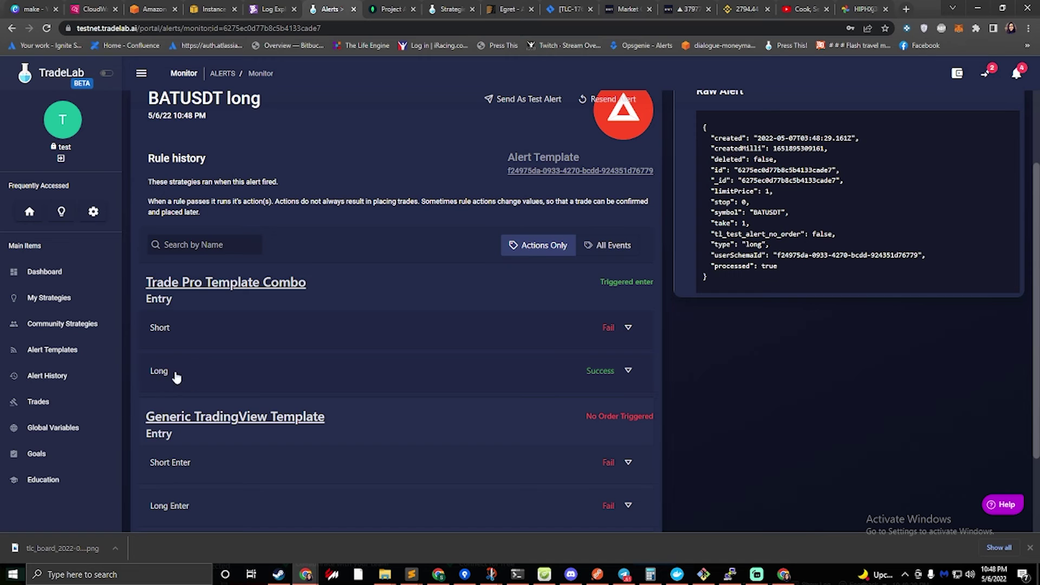
click(563, 370)
click(189, 398)
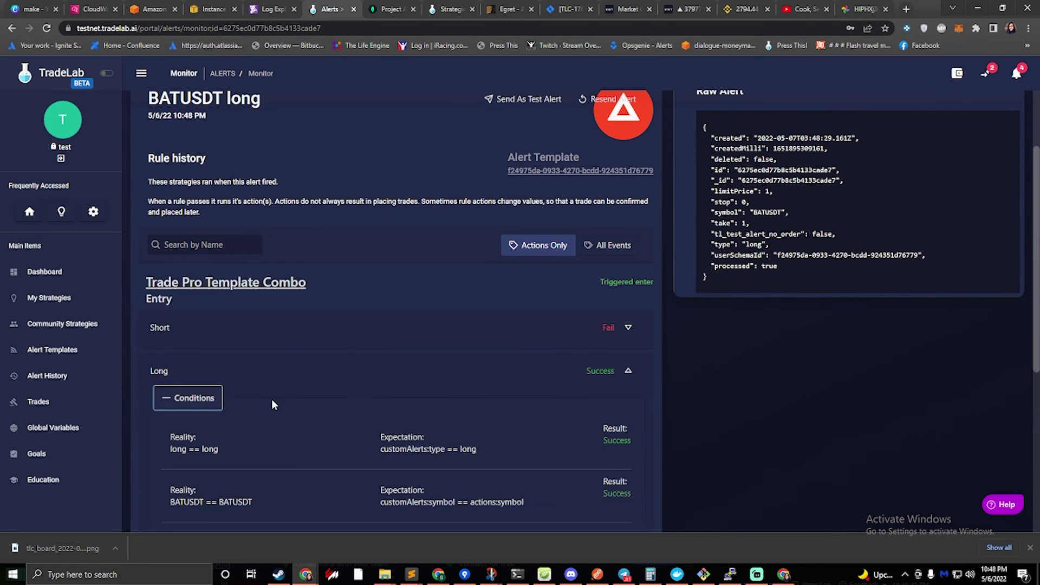
scroll(272, 399, down, 3)
click(189, 398)
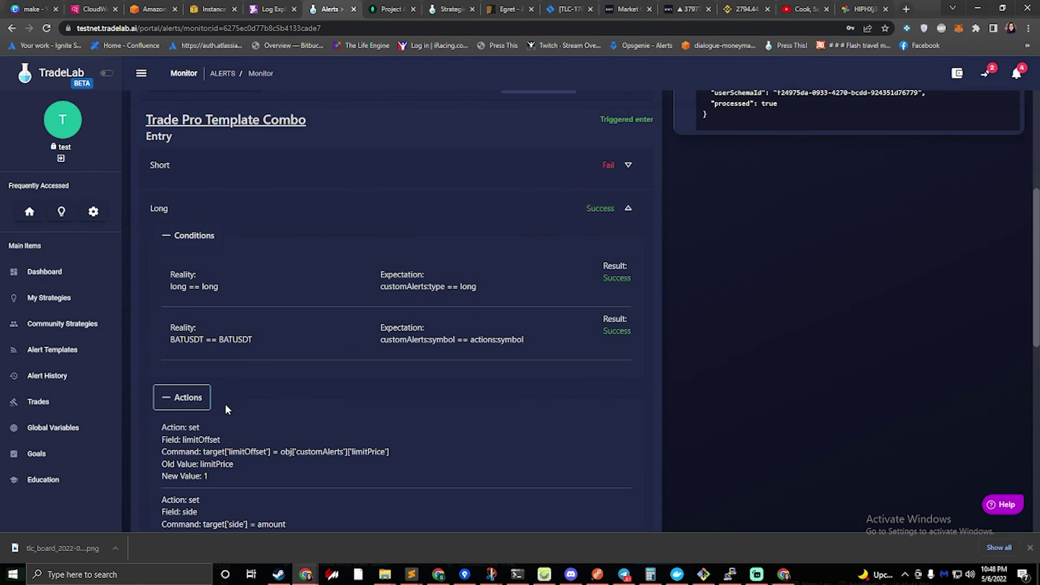
scroll(232, 392, down, 3)
scroll(234, 390, down, 2)
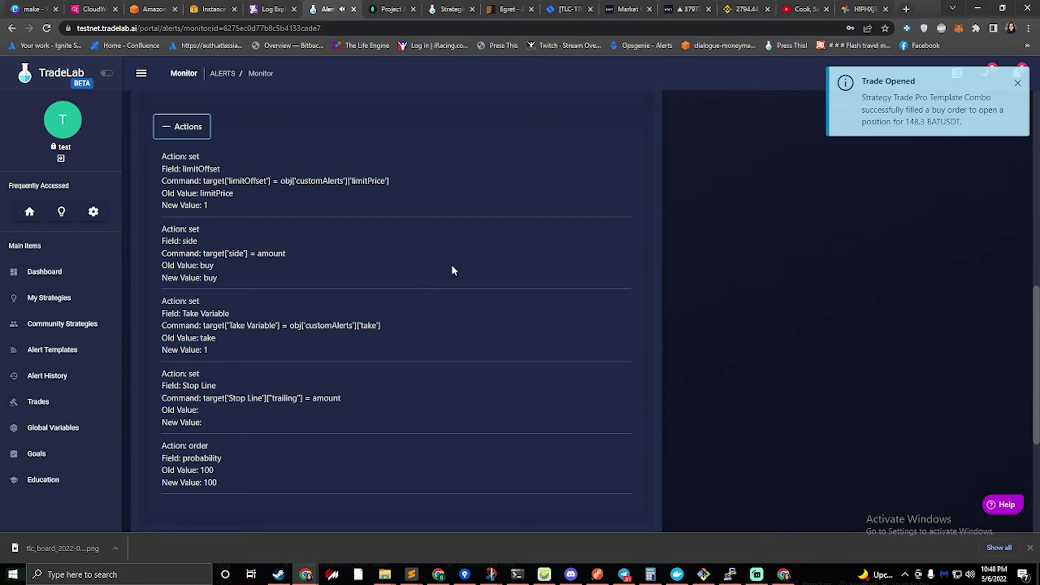
scroll(362, 315, up, 10)
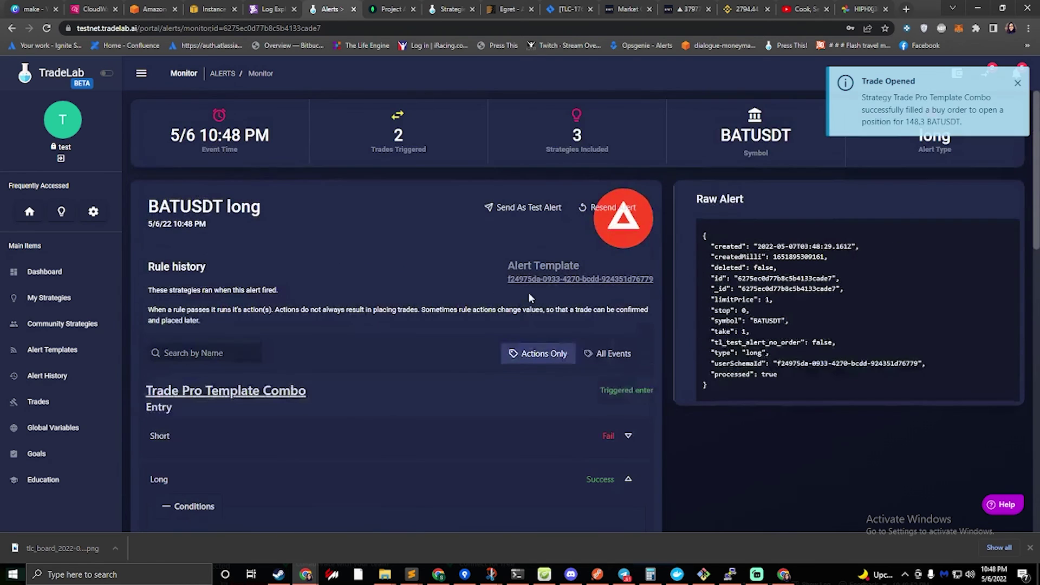
- Return to My Strategies and check the Trade Pro card's 5% x2 amount and Open Long status
click(68, 306)
scroll(473, 276, down, 5)
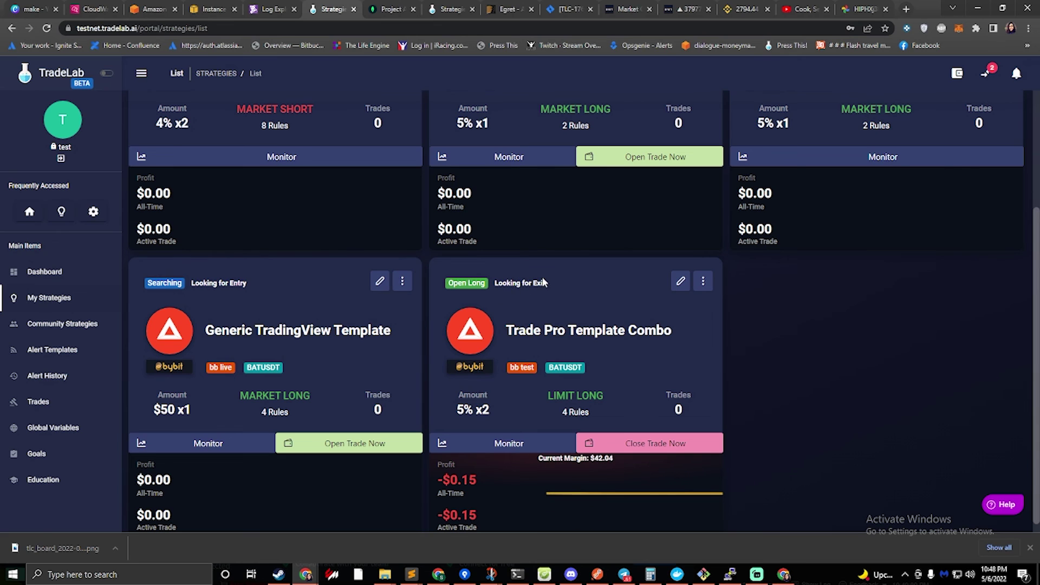
scroll(643, 390, down, 1)
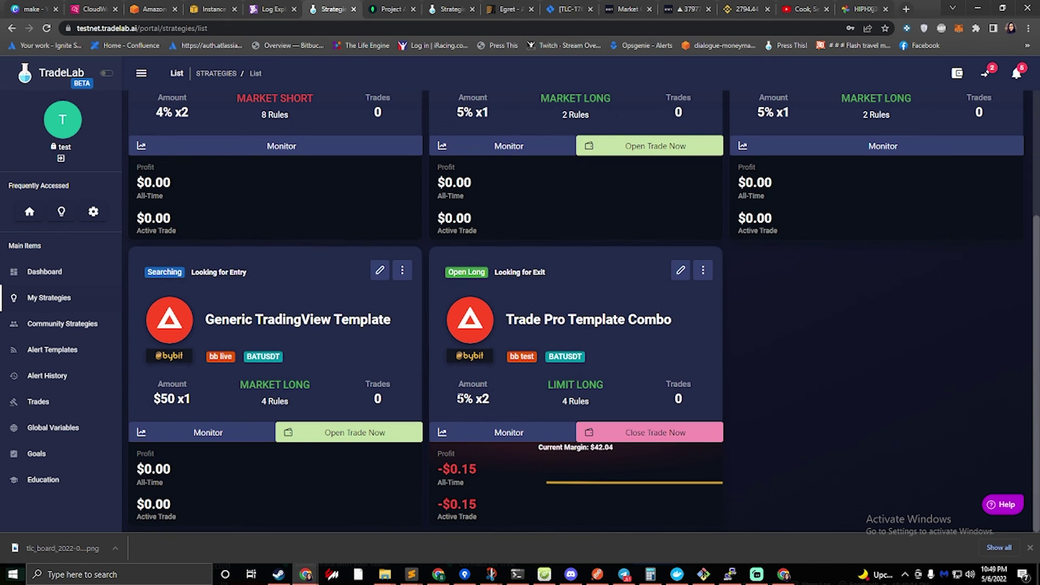
triple_click(464, 402)
click(756, 407)
scroll(709, 402, up, 3)
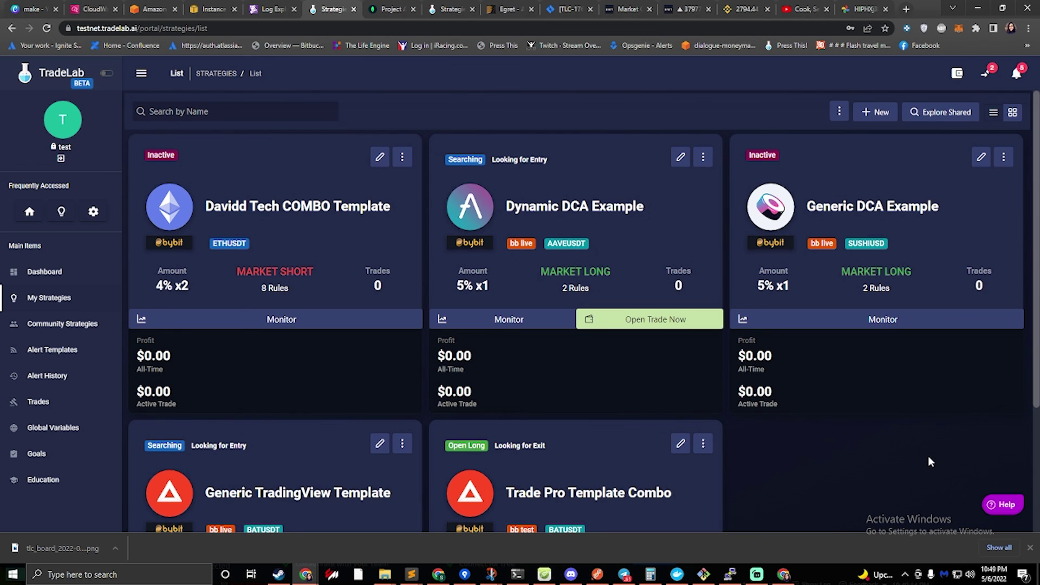
click(996, 510)
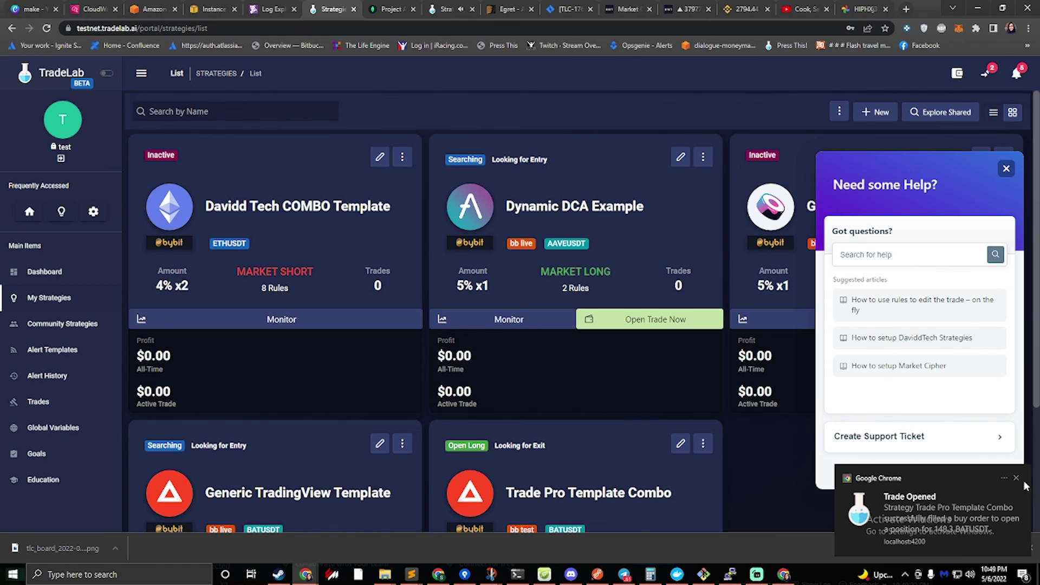
click(1016, 478)
click(1004, 168)
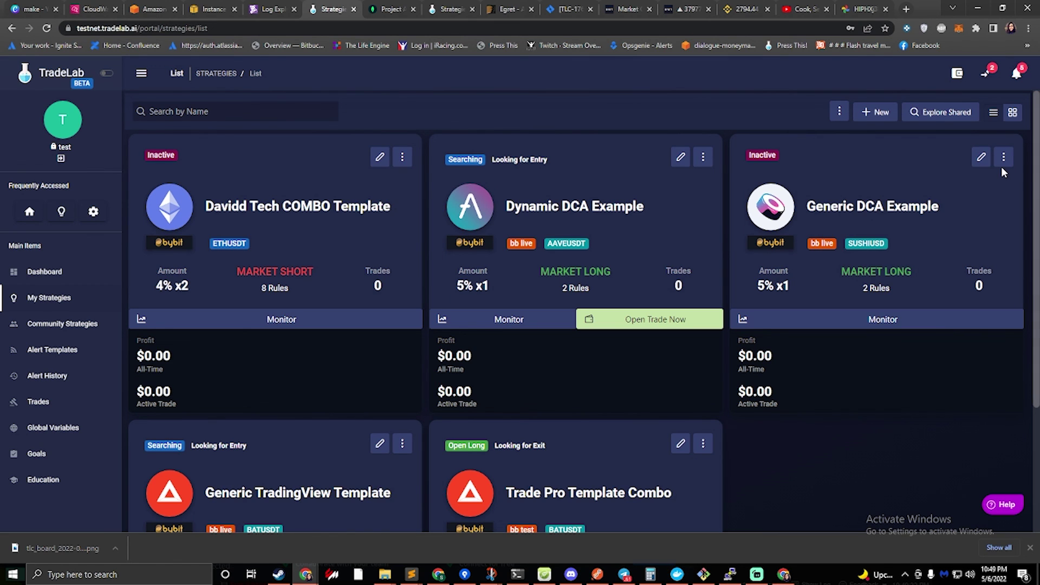